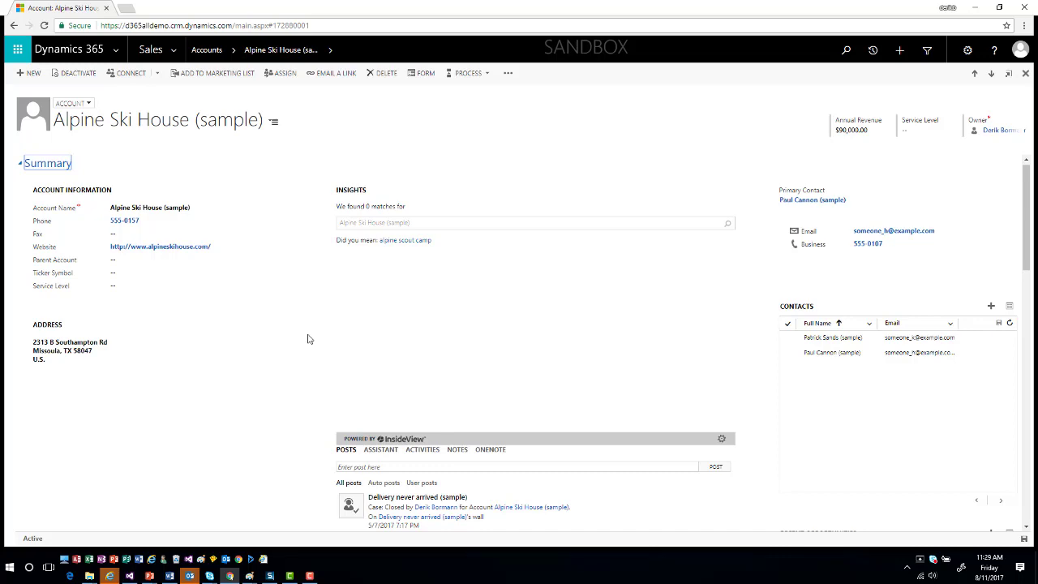
Review the account's posts and open the Activity Feeds Configuration list in the system settings
scroll(498, 282, "down", 3)
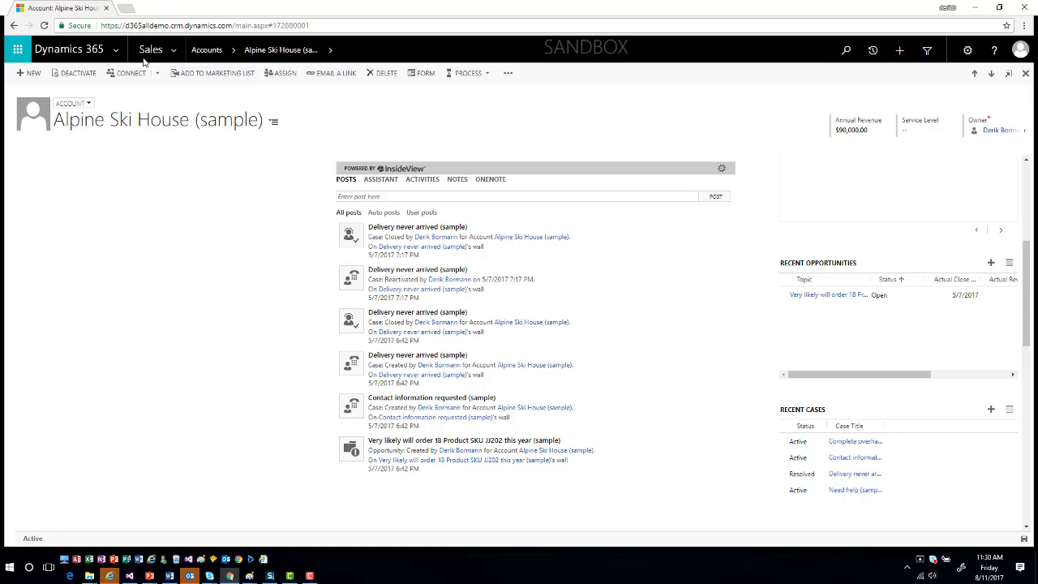
left_click(174, 51)
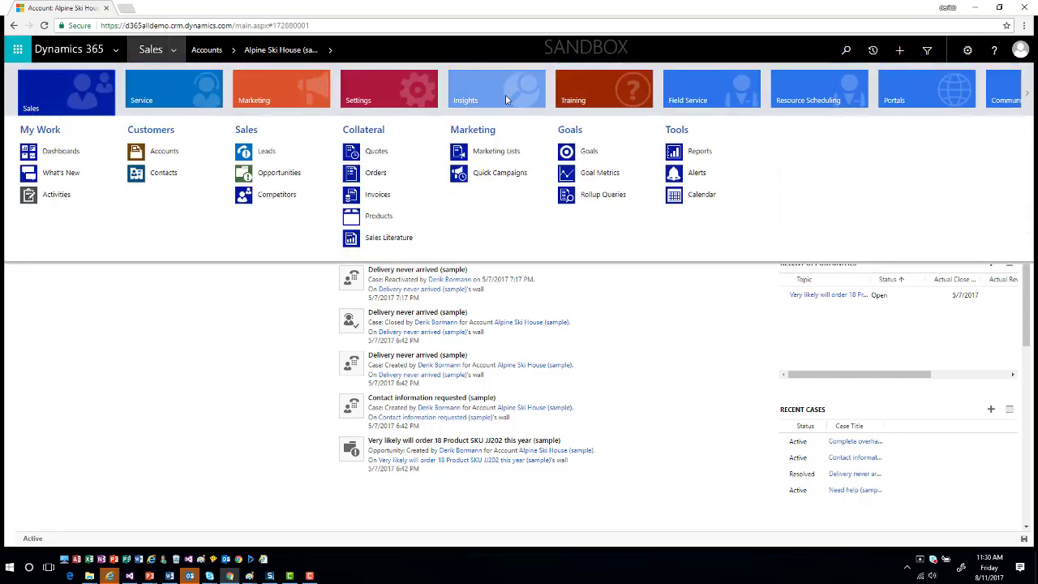
left_click(394, 94)
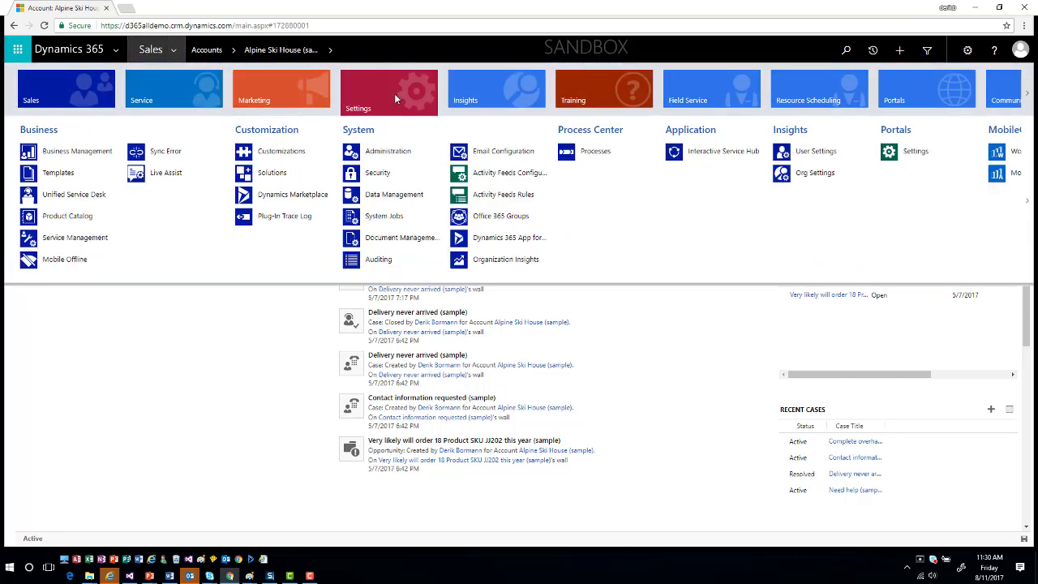
left_click(509, 172)
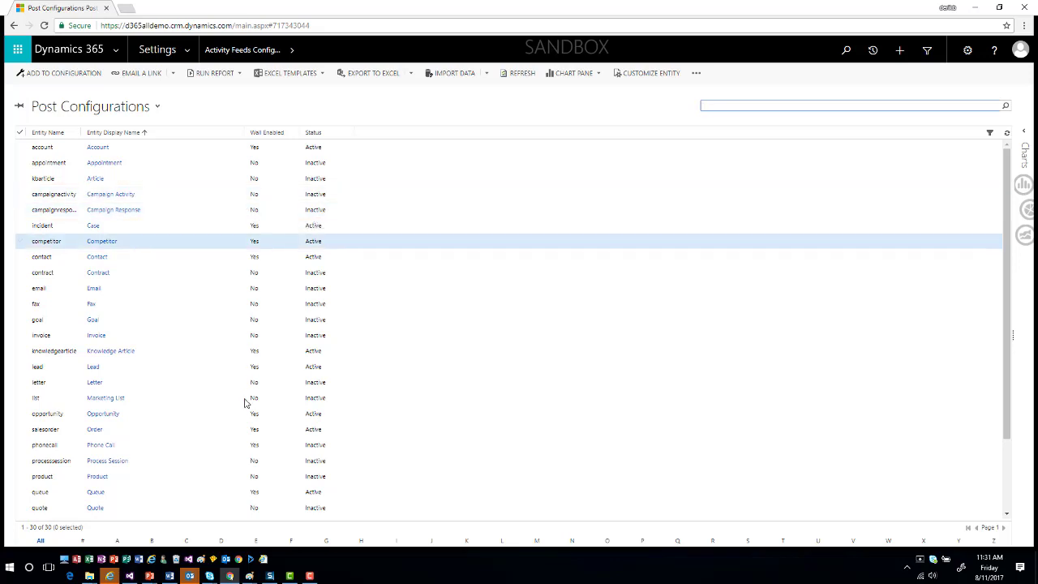
Activate the Product post configuration and acknowledge the notice about publishing the related entity
left_click(201, 480)
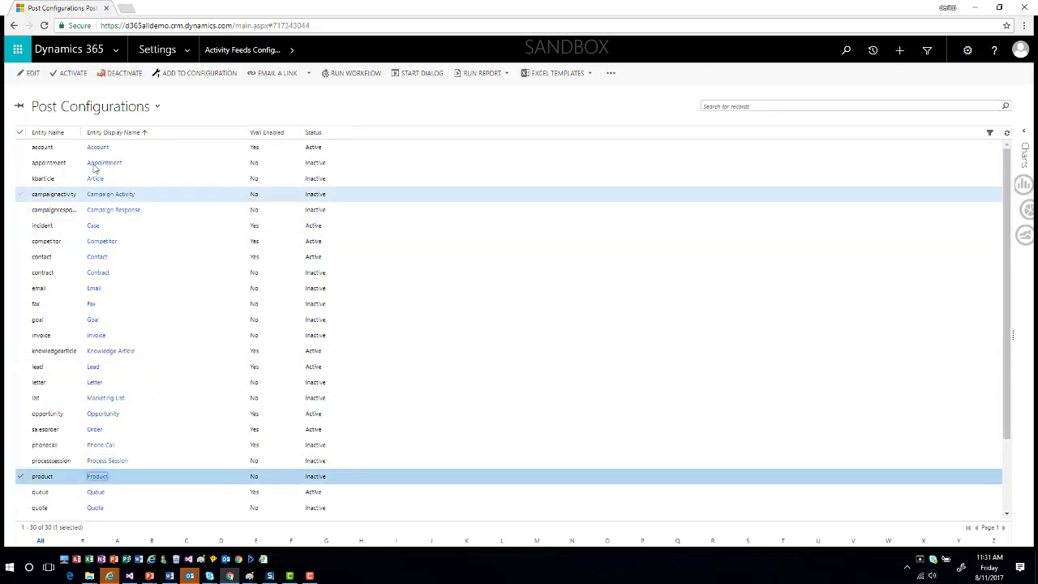
left_click(74, 73)
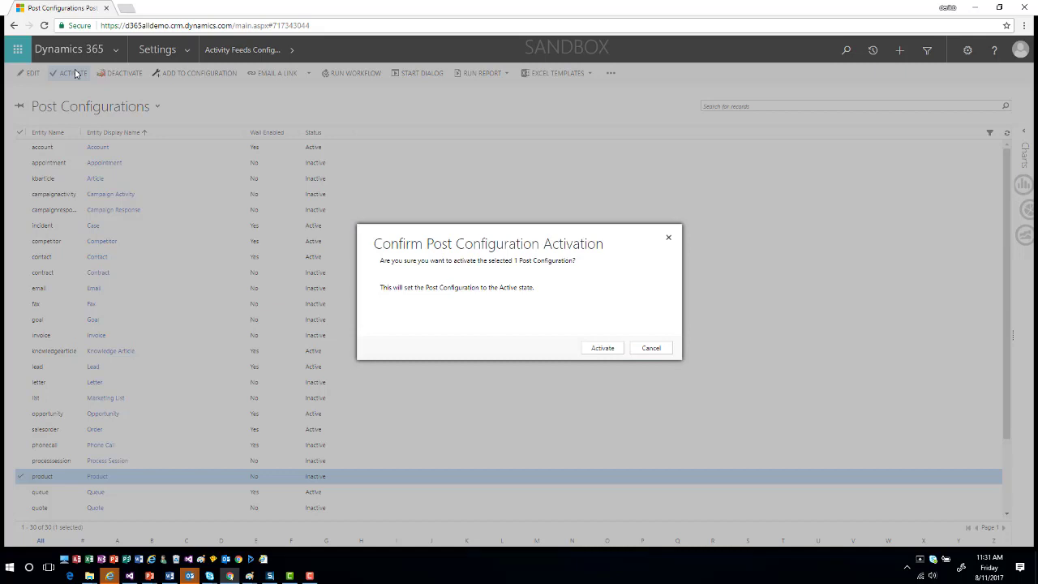
left_click(603, 348)
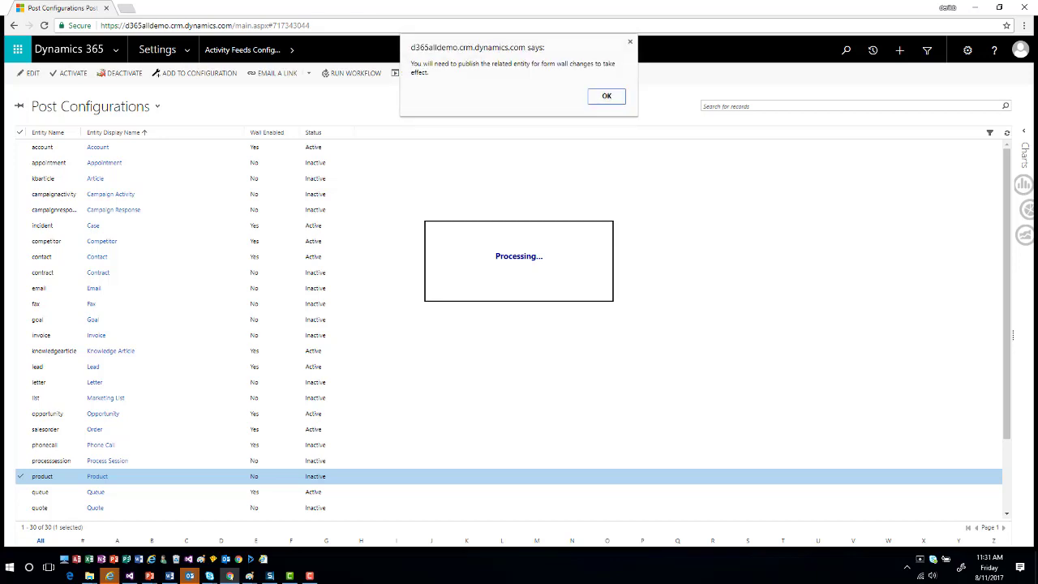
left_click(608, 98)
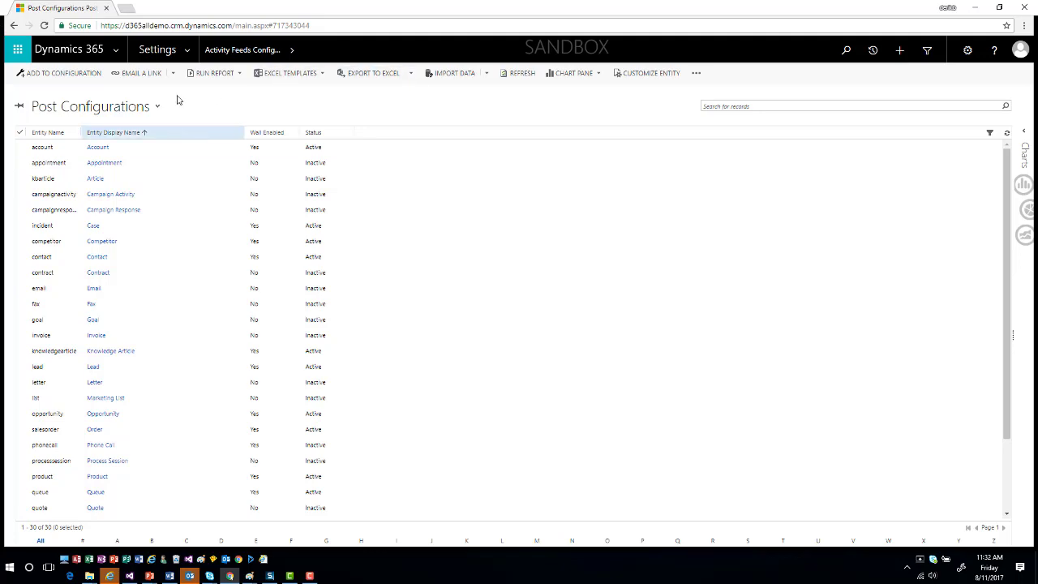
Open the default solution through the system customizations and publish all customizations
left_click(187, 50)
left_click(313, 153)
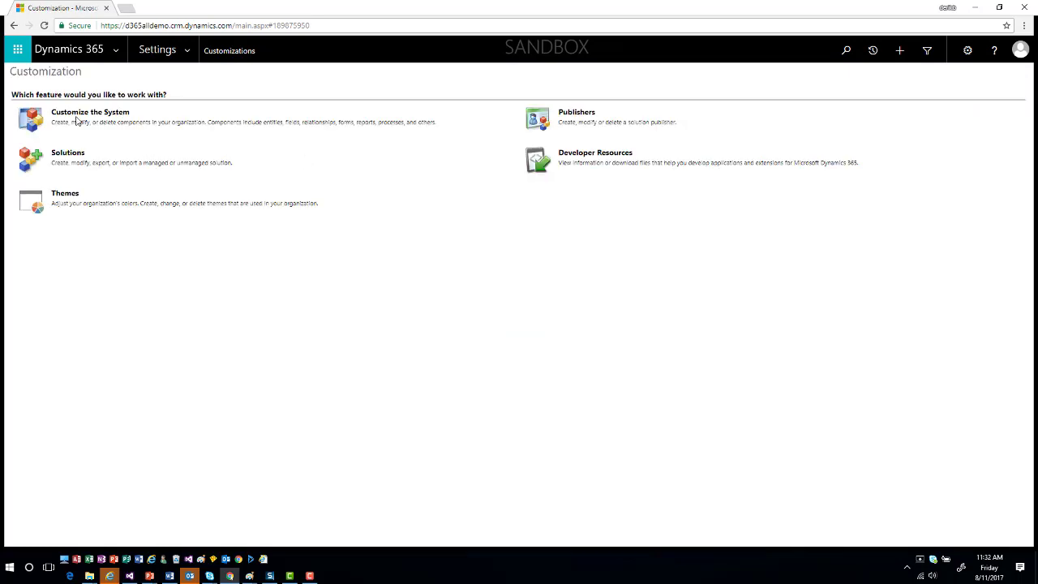
left_click(82, 116)
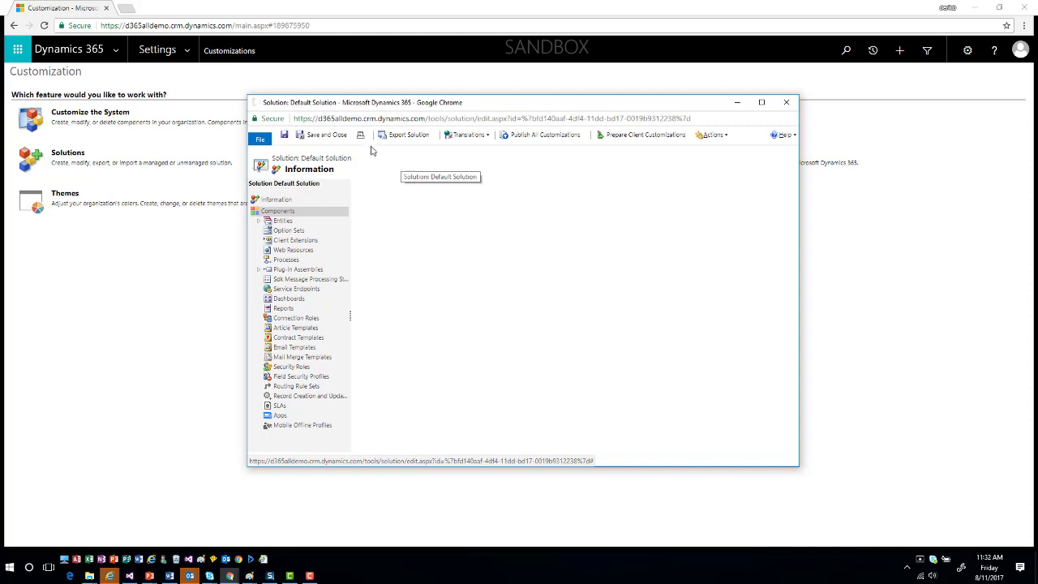
left_click(556, 136)
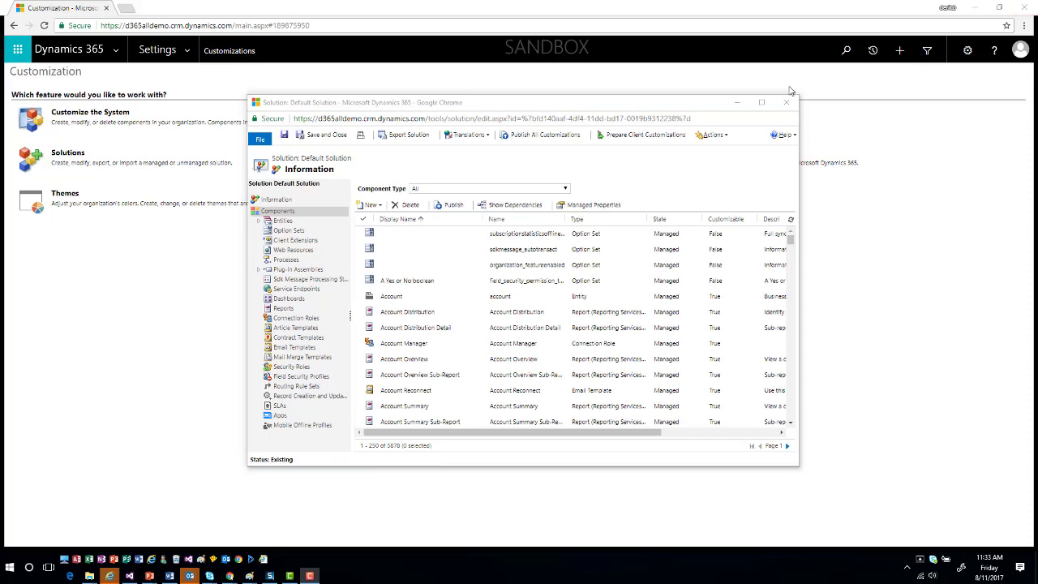
Open the Activity Feeds Rules list and look through the rules for each entity
left_click(186, 54)
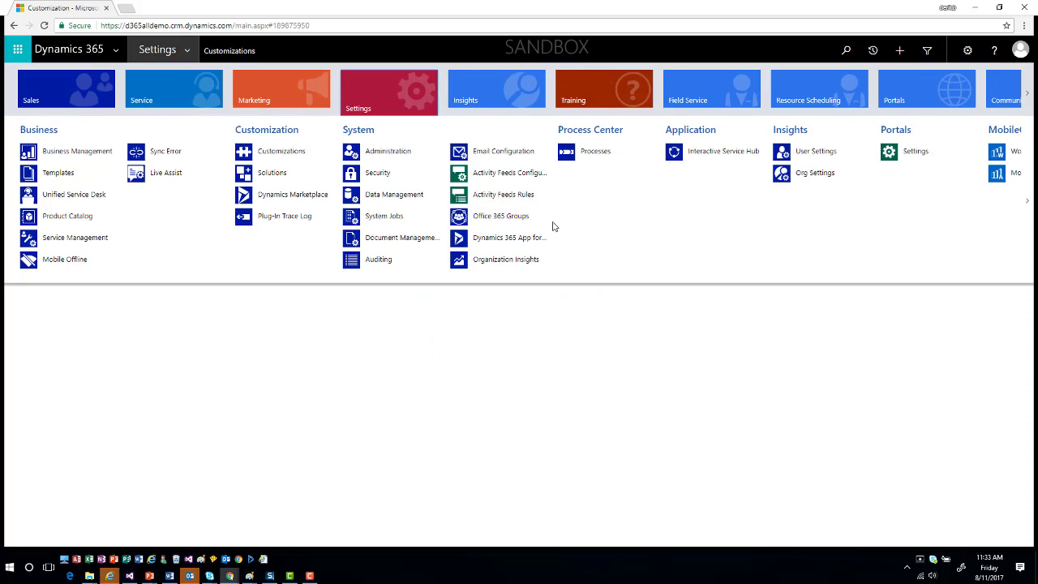
left_click(521, 199)
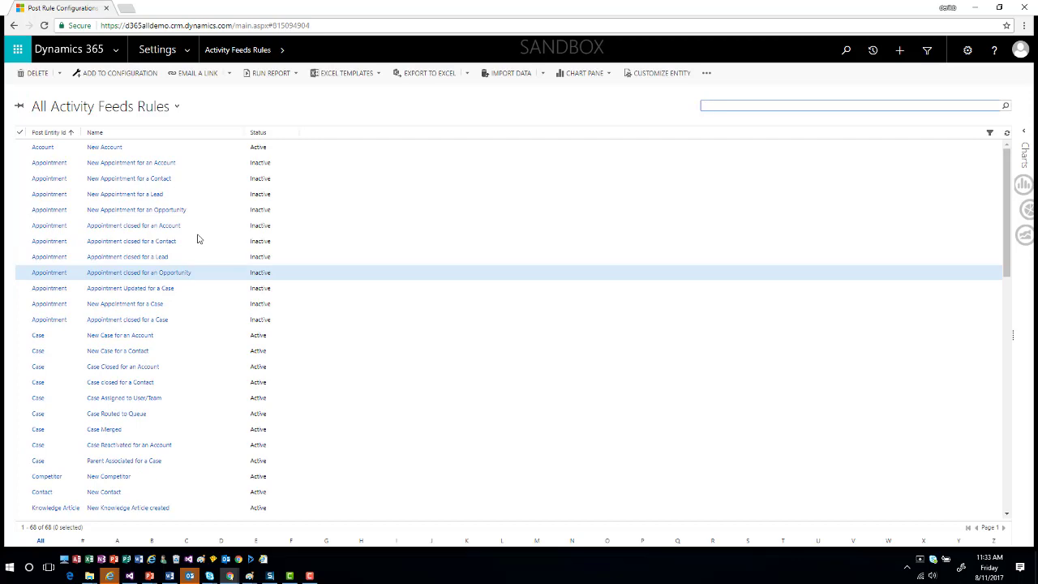
scroll(202, 241, "down", 9)
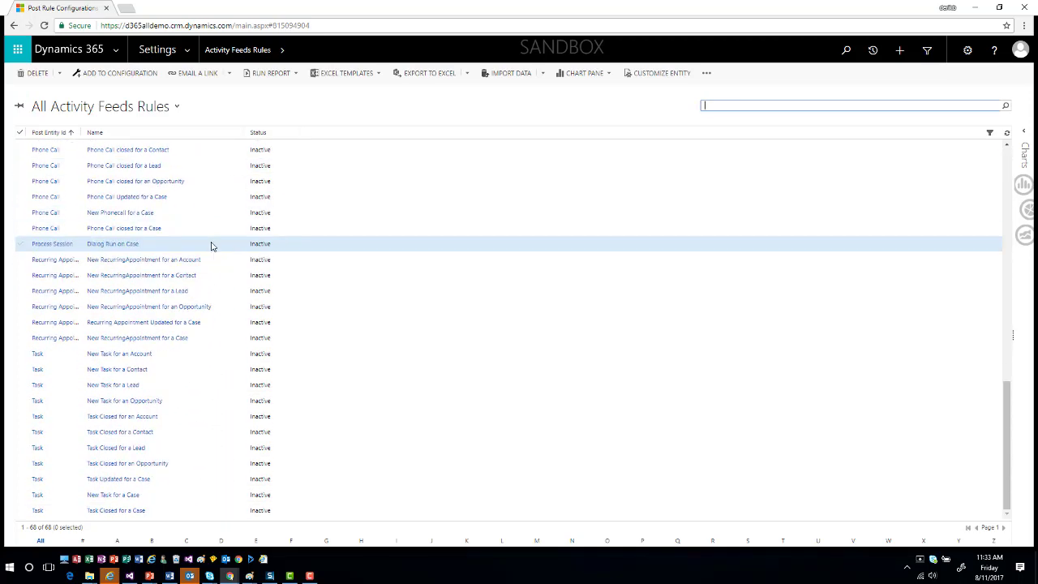
scroll(136, 348, "down", 1)
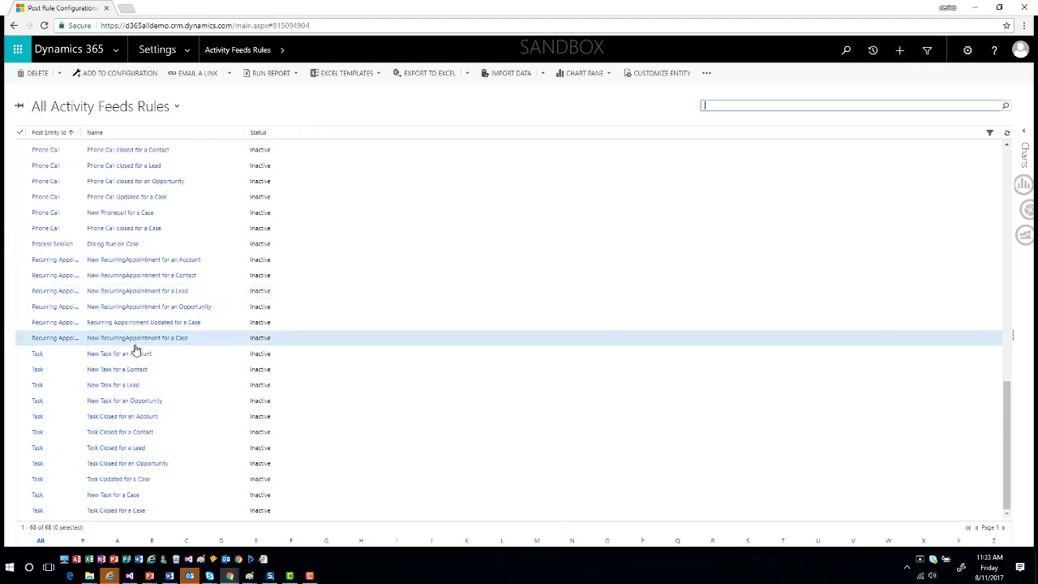
Activate the New Phonecall rules for Account, Contact, Lead and Opportunity, plus the Phone Call closed rules for Account and Contact
scroll(136, 348, "up", 3)
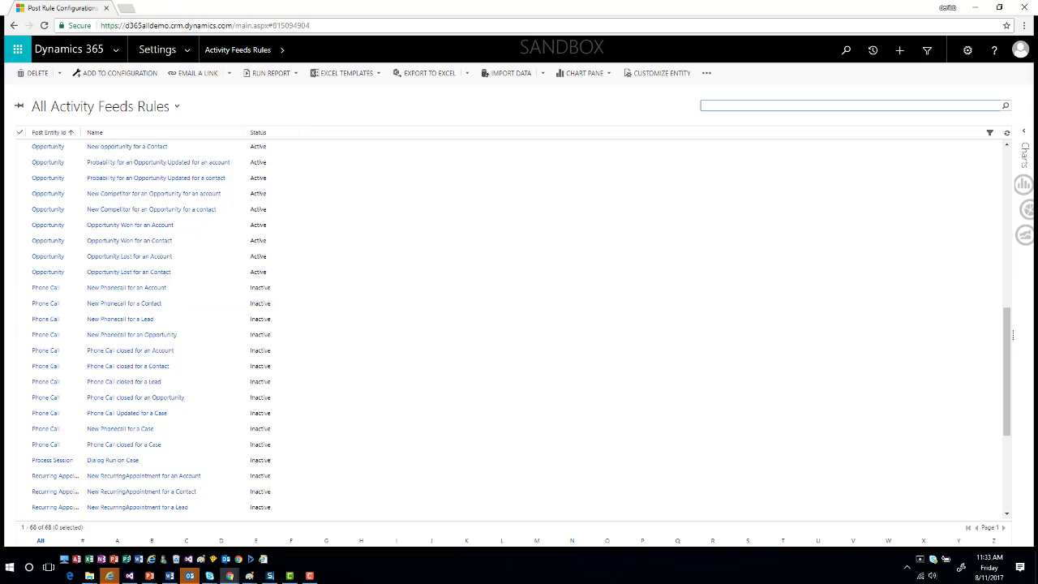
left_click(20, 289)
left_click_drag(23, 306, 28, 362)
left_click(20, 288)
left_click(20, 304)
left_click(20, 319)
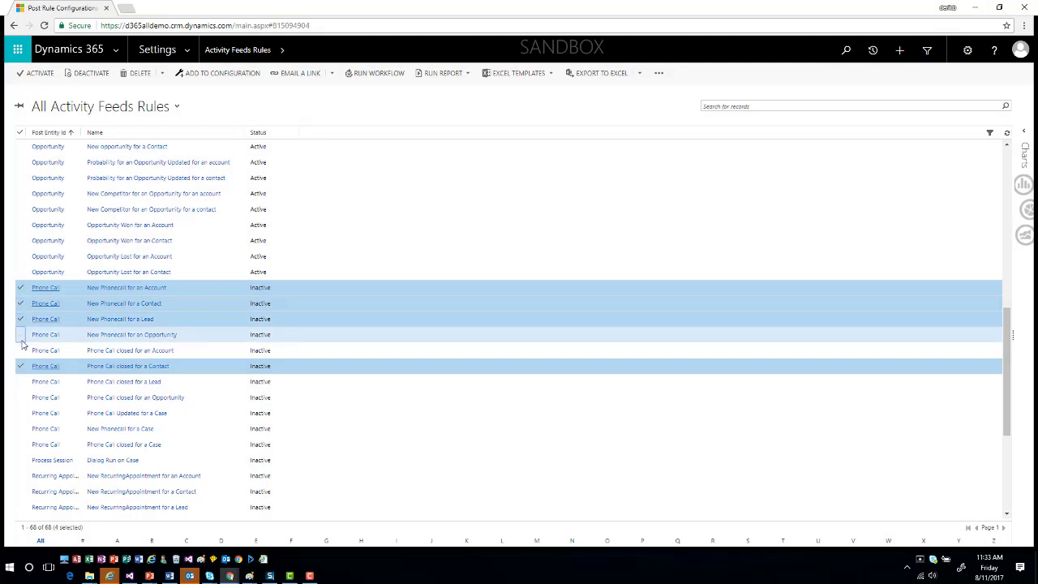
left_click(21, 334)
left_click(21, 350)
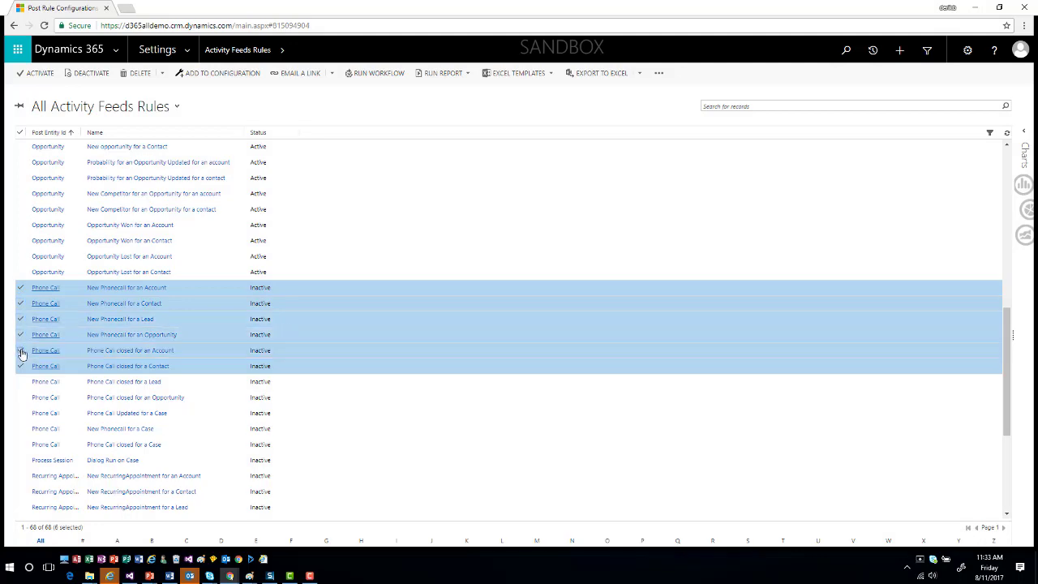
left_click(38, 75)
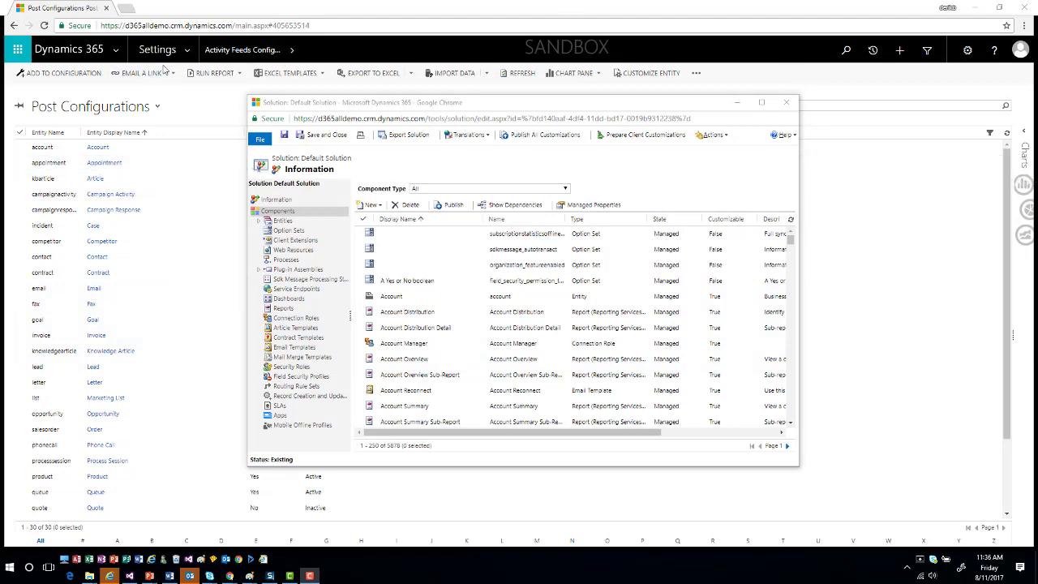
Return to the Activity Feeds Rules list and deactivate the Case Merged rule
left_click(185, 57)
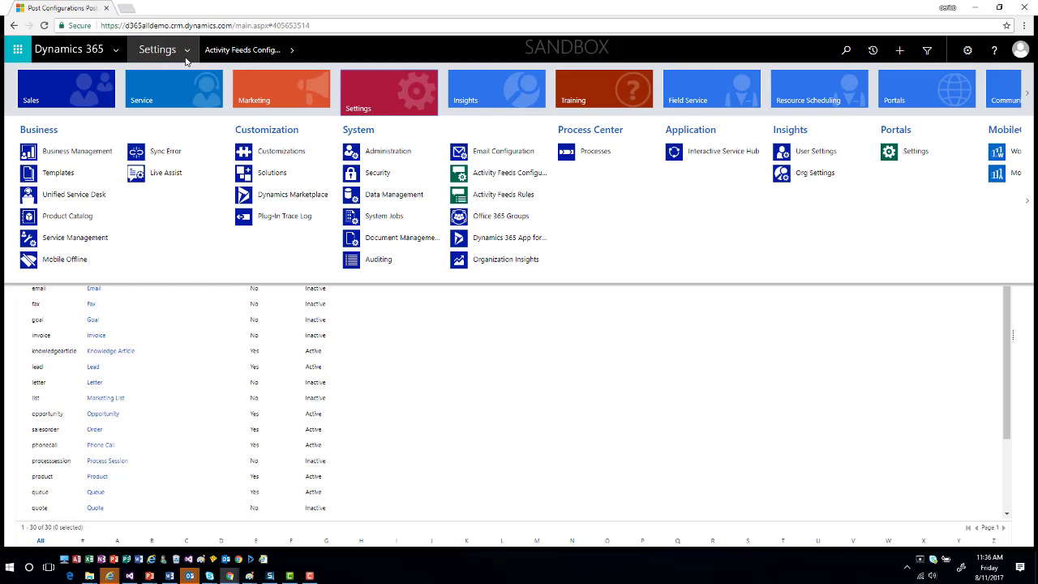
left_click(515, 203)
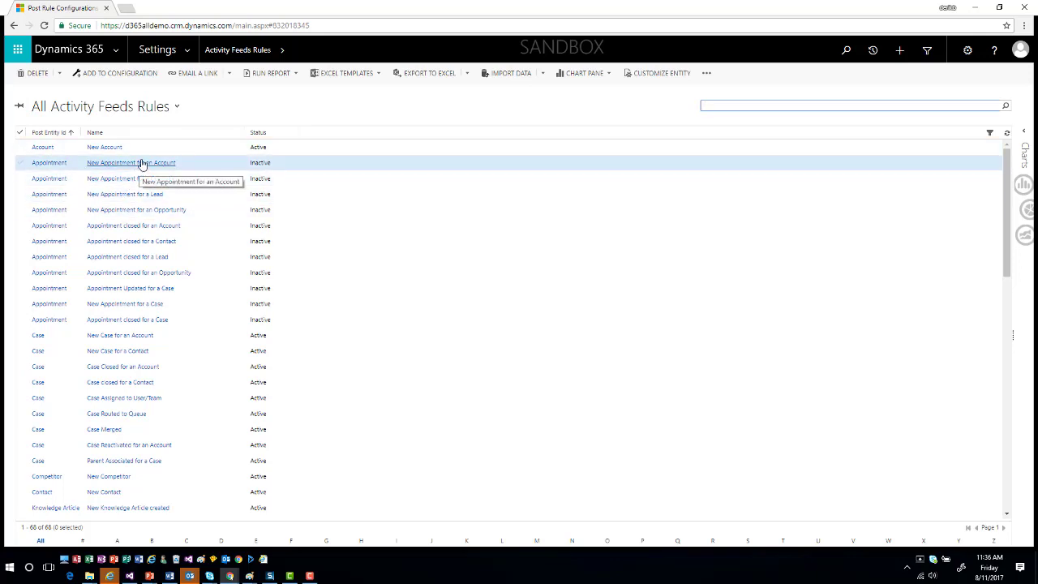
scroll(161, 291, "down", 1)
scroll(162, 290, "down", 3)
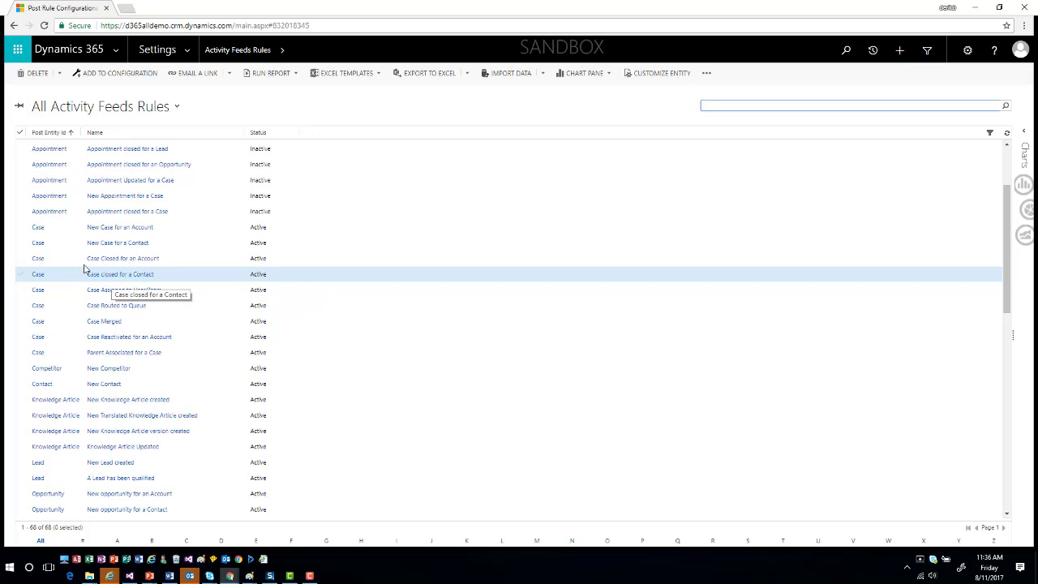
left_click(21, 230)
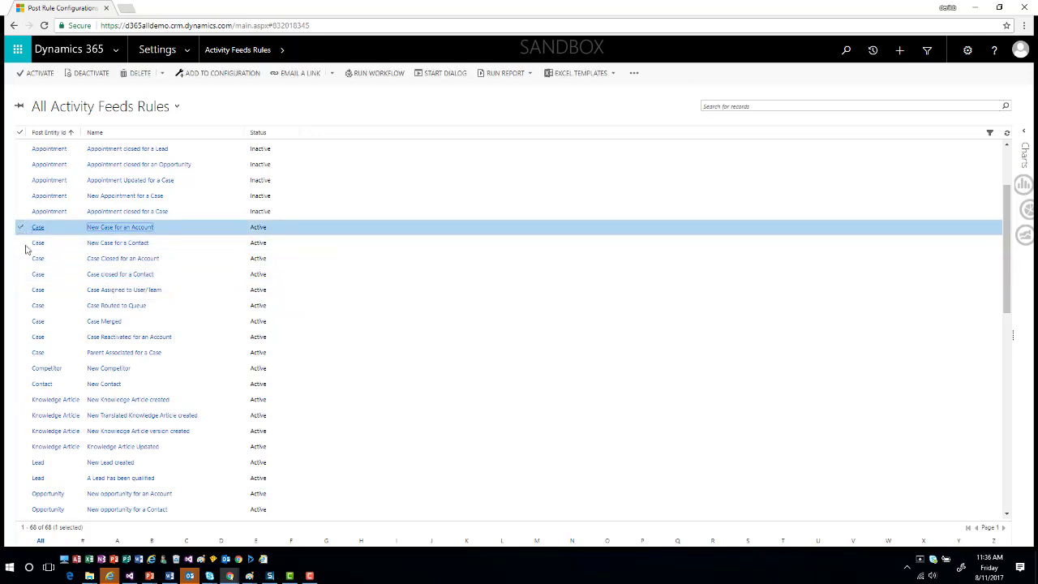
left_click(20, 322)
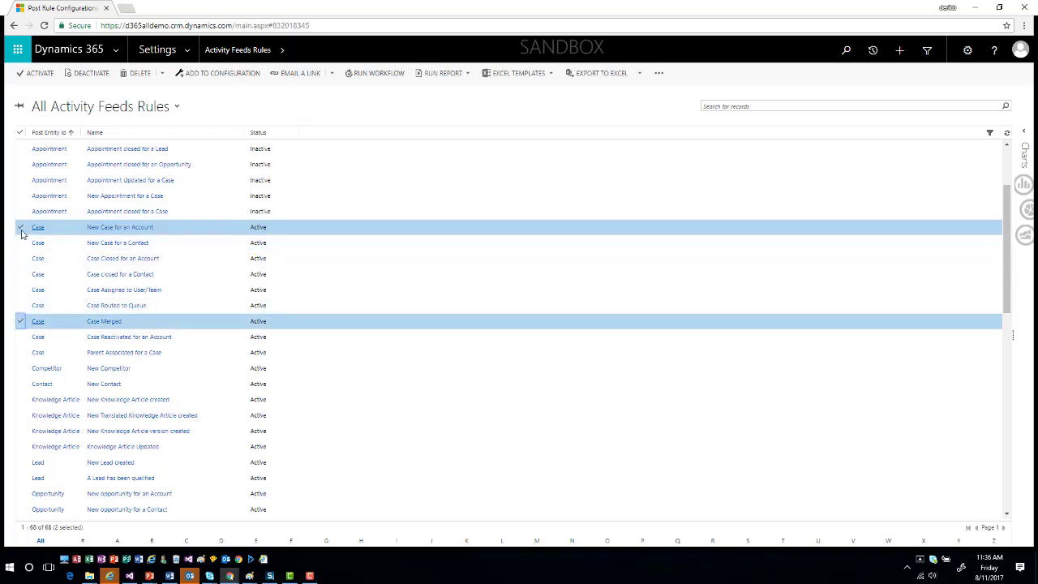
left_click(21, 229)
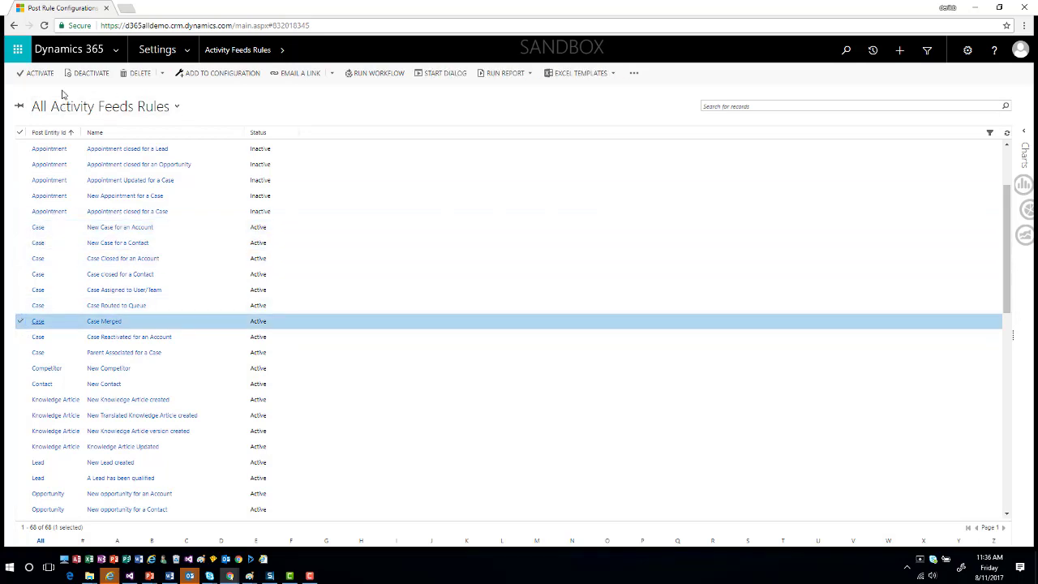
left_click(103, 76)
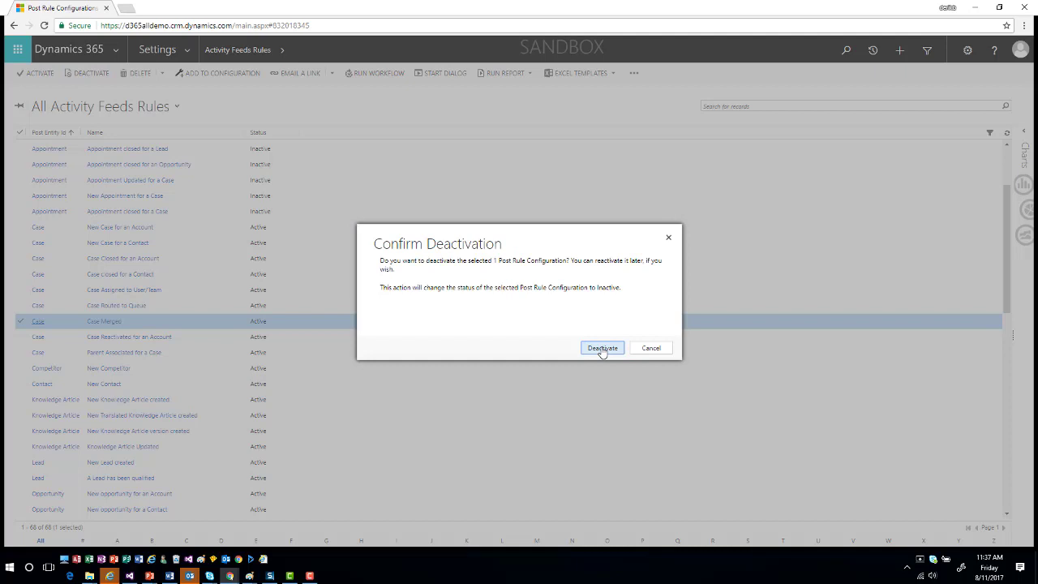
left_click(602, 348)
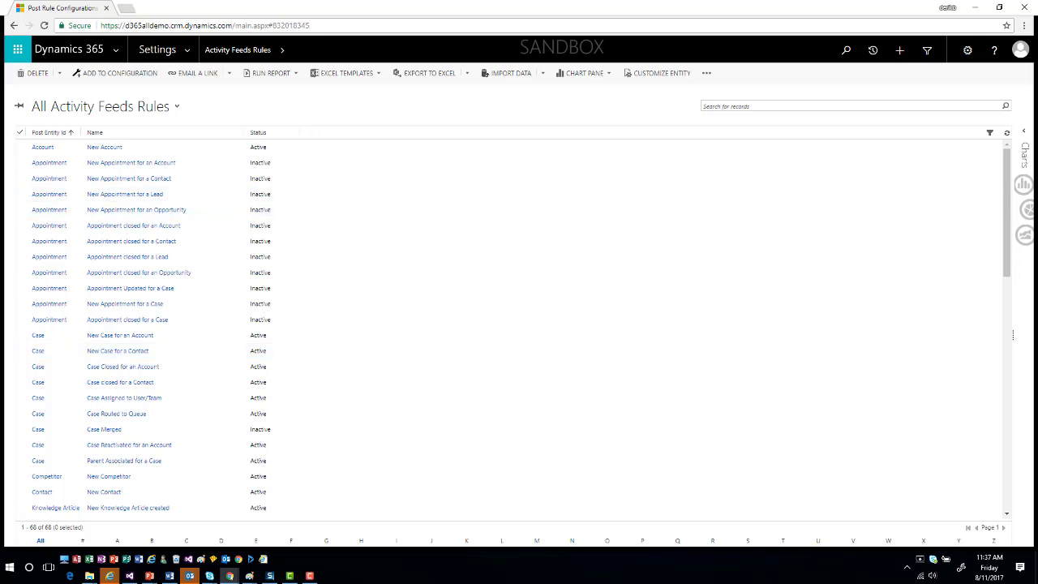
left_click(20, 147)
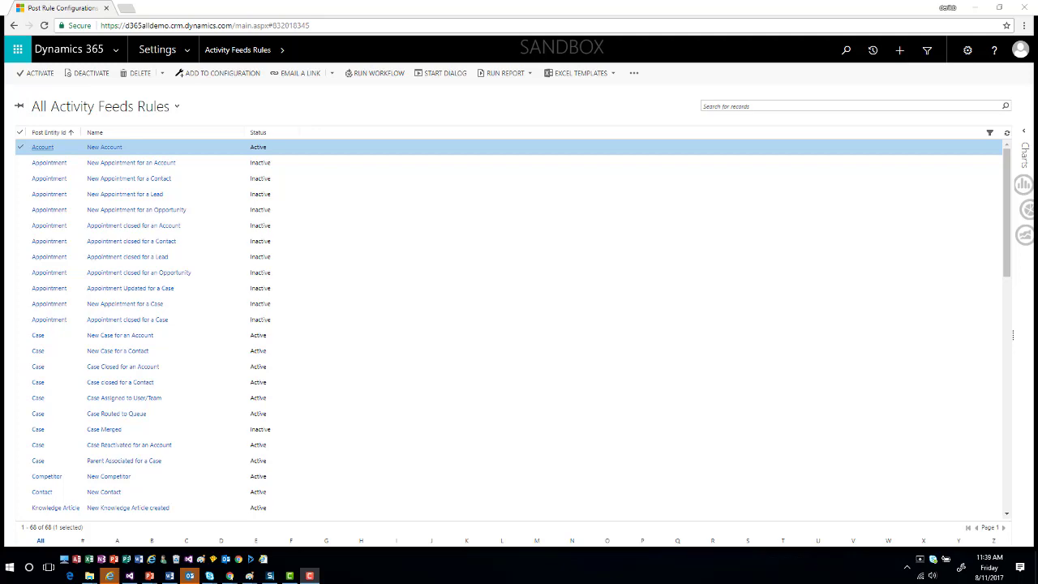
Open the Processes list in the Process Center and start a new process
left_click(187, 49)
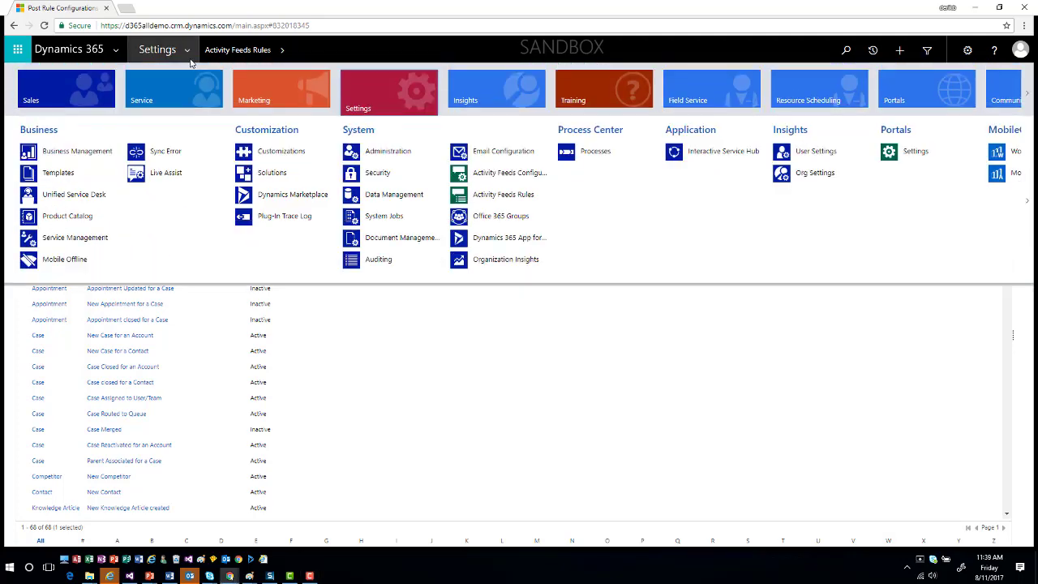
left_click(592, 154)
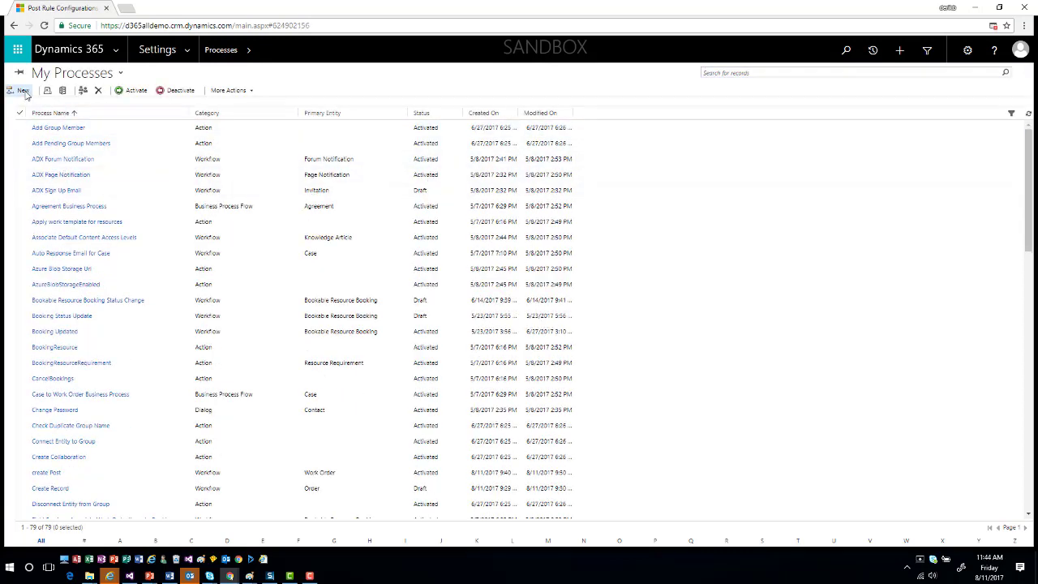
left_click(23, 90)
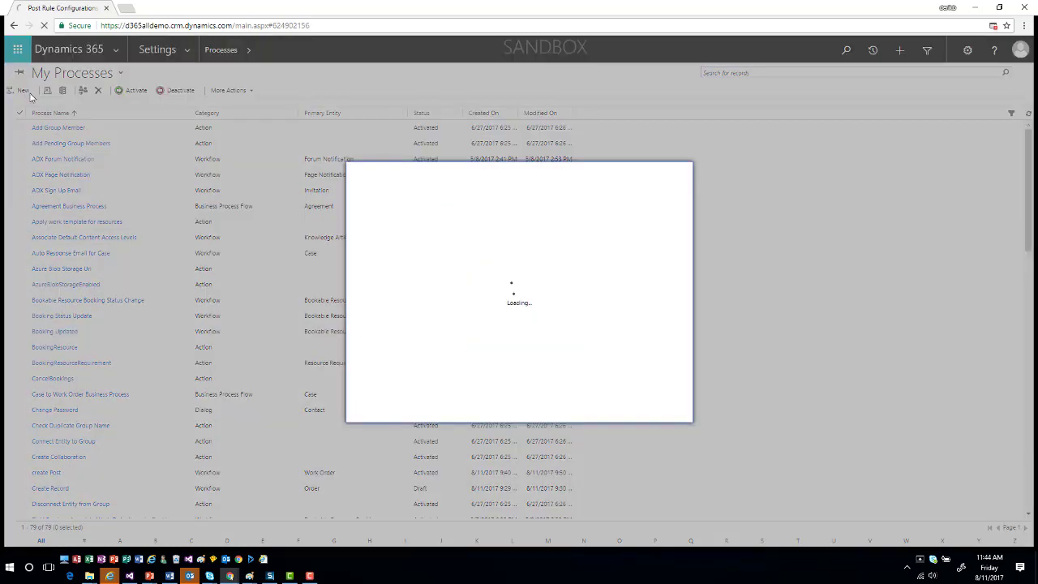
Create a blank background workflow named "New post for Work Order" on the Work Order entity
left_click(445, 211)
type("Newpo")
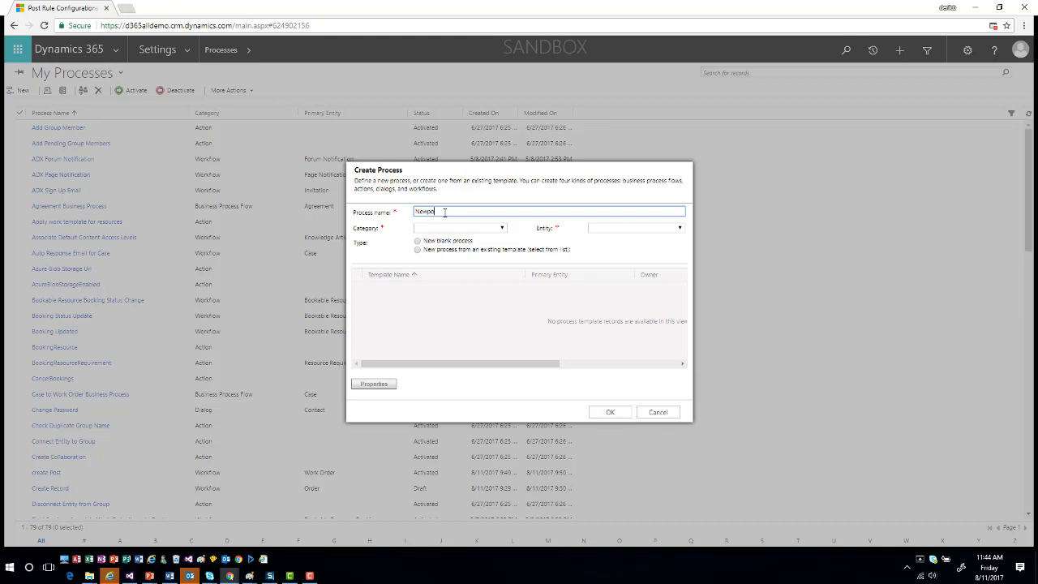
type(" post for Work Order")
left_click(454, 228)
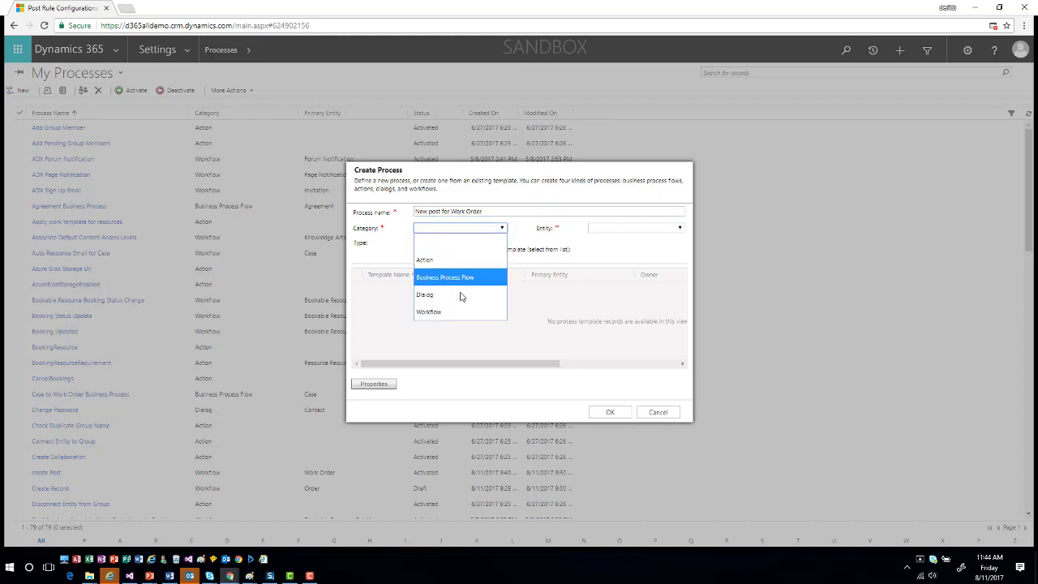
left_click(459, 315)
left_click(645, 230)
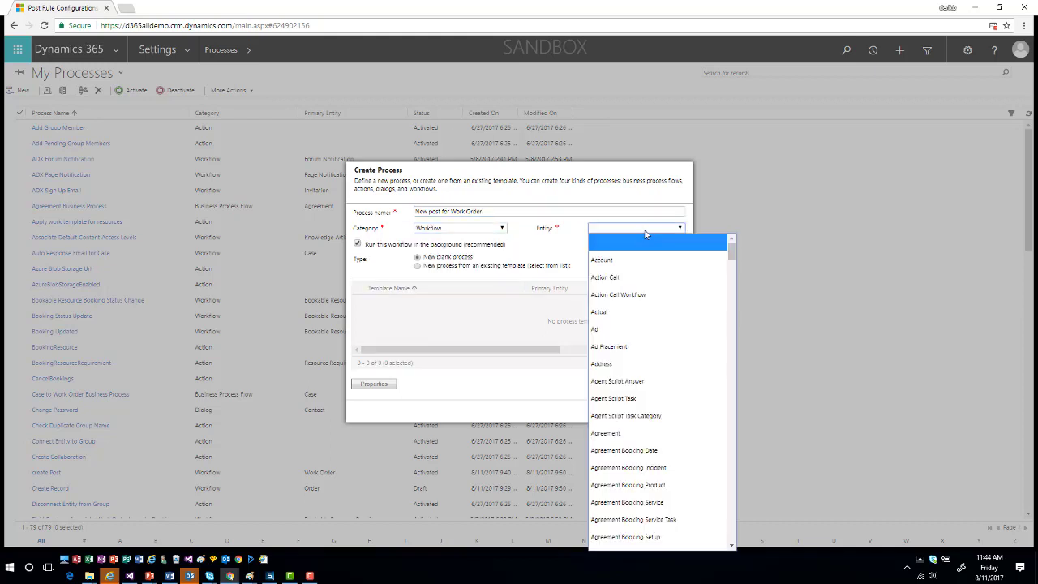
scroll(618, 441, "down", 20)
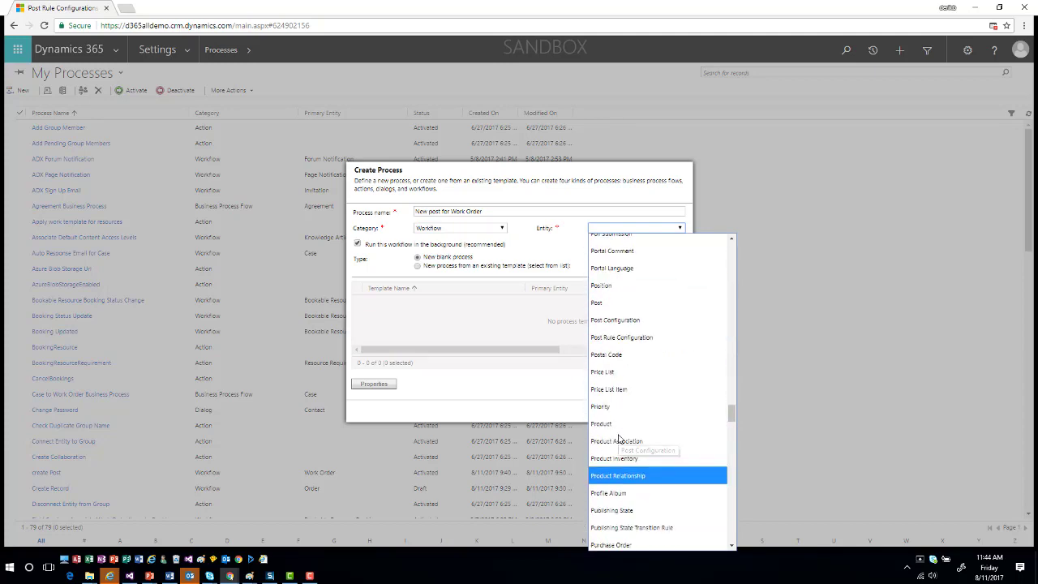
scroll(619, 435, "down", 15)
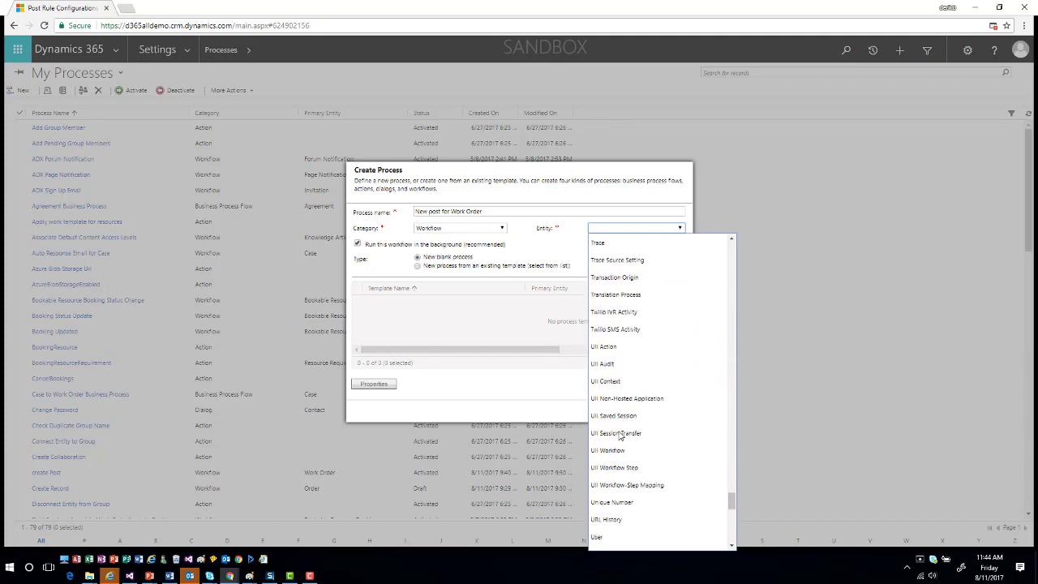
scroll(619, 436, "up", 15)
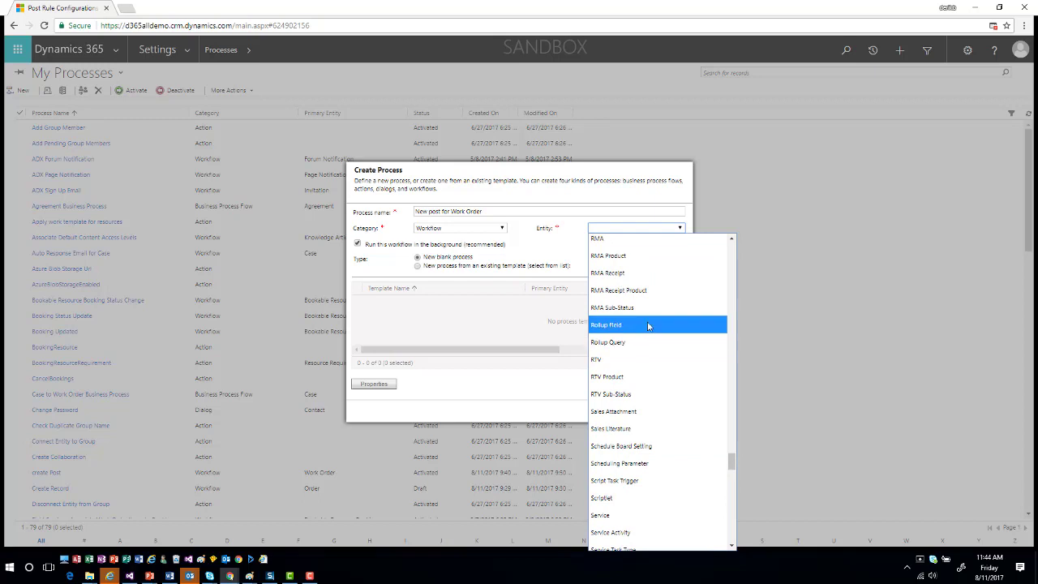
scroll(650, 307, "up", 7)
scroll(650, 305, "down", 15)
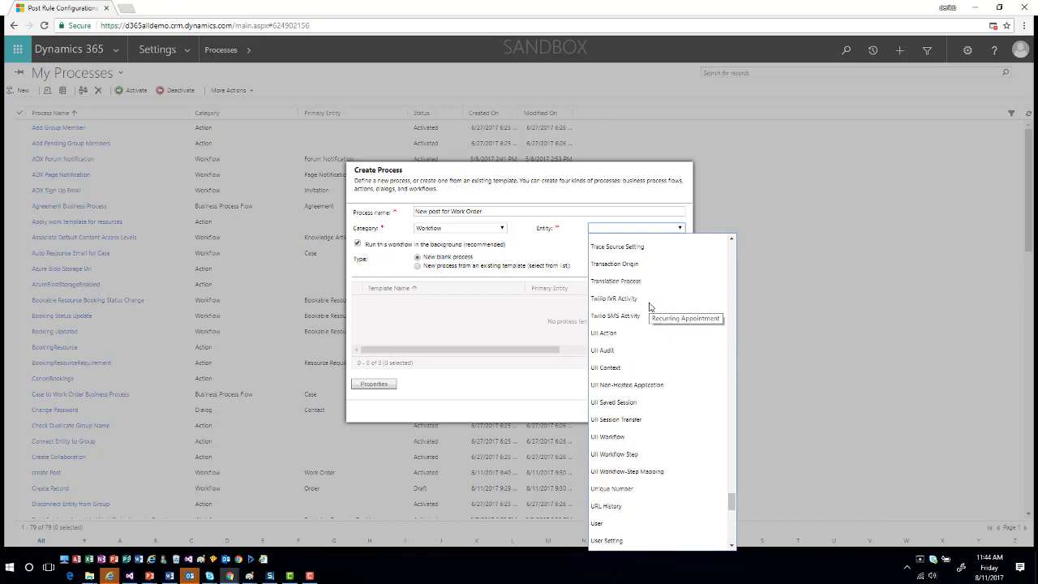
left_click(640, 374)
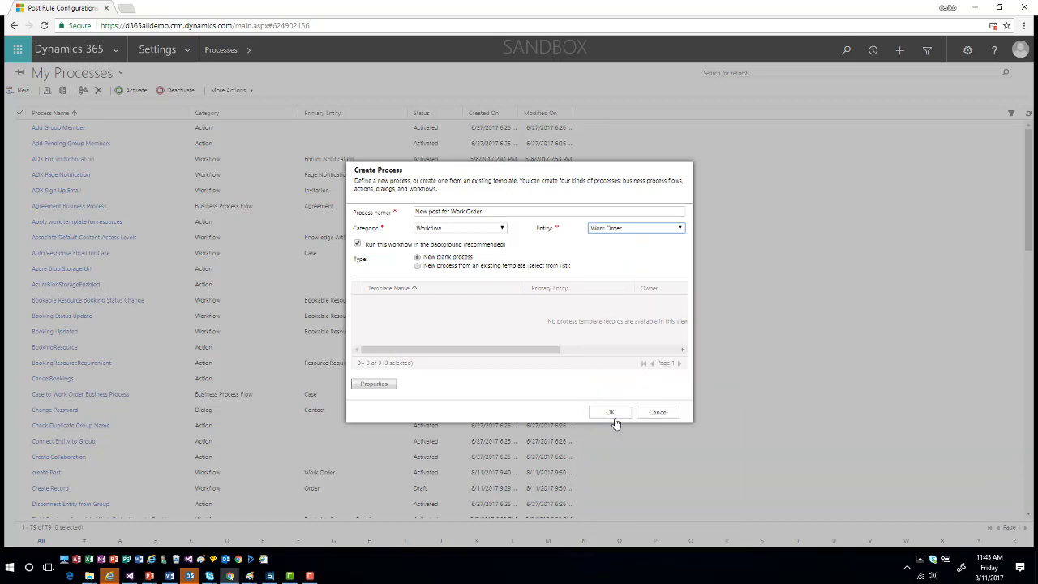
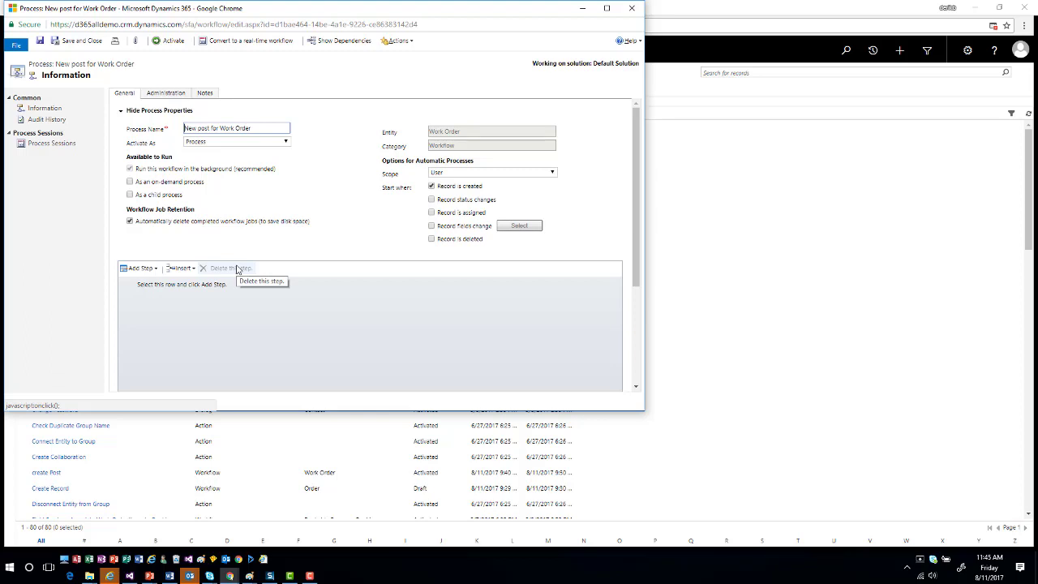
Set the workflow's scope to Organization and add a Create Record step for the Post entity
left_click(459, 173)
left_click(468, 236)
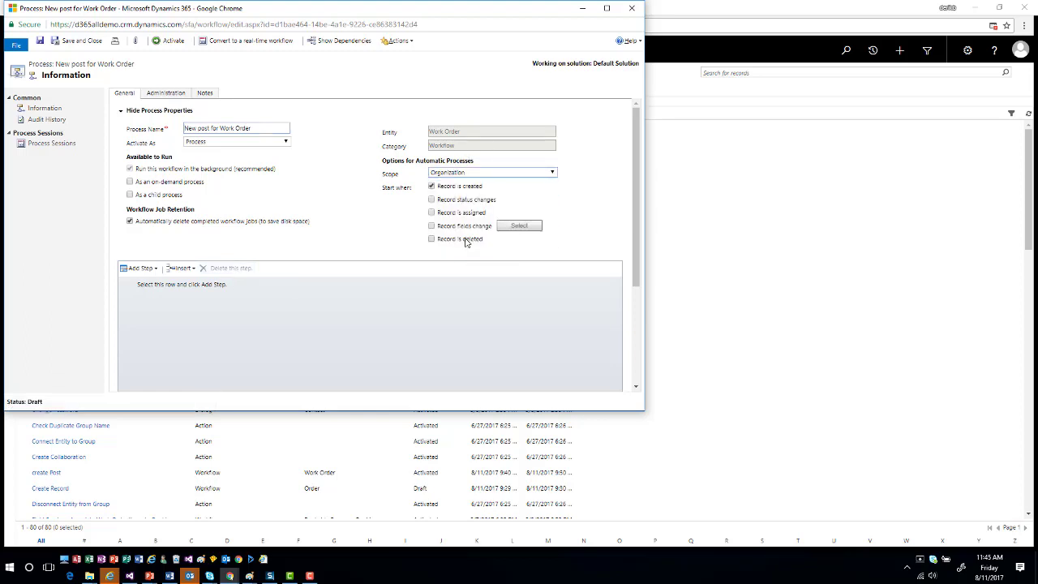
left_click(142, 274)
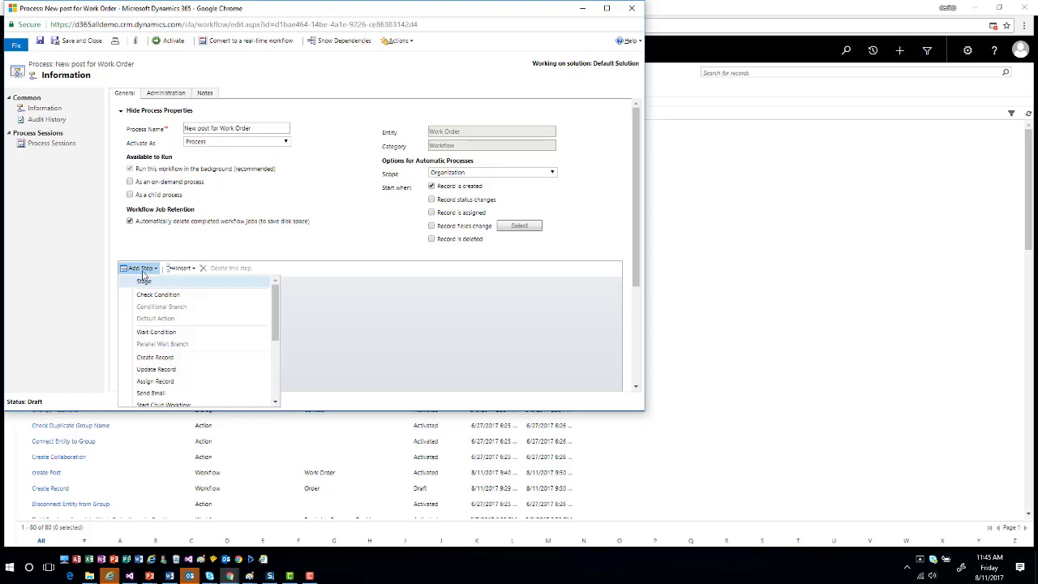
left_click(203, 365)
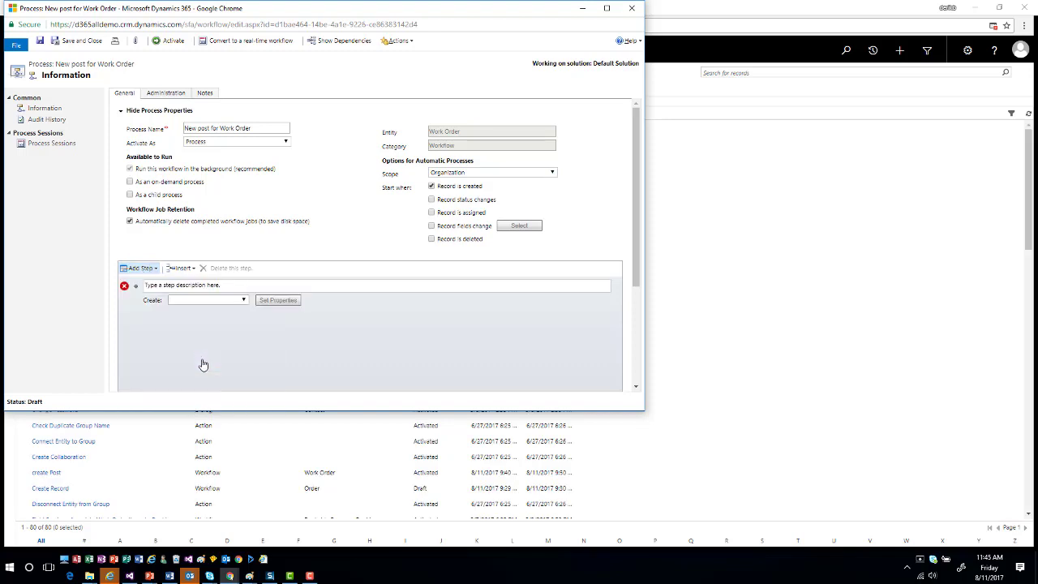
left_click(242, 302)
scroll(244, 203, "down", 15)
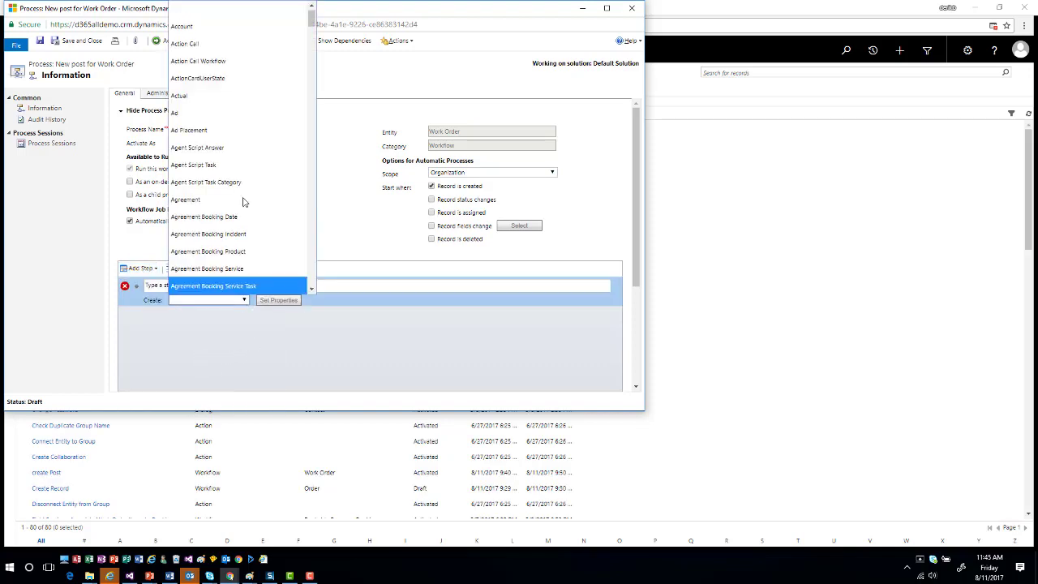
scroll(261, 172, "down", 3)
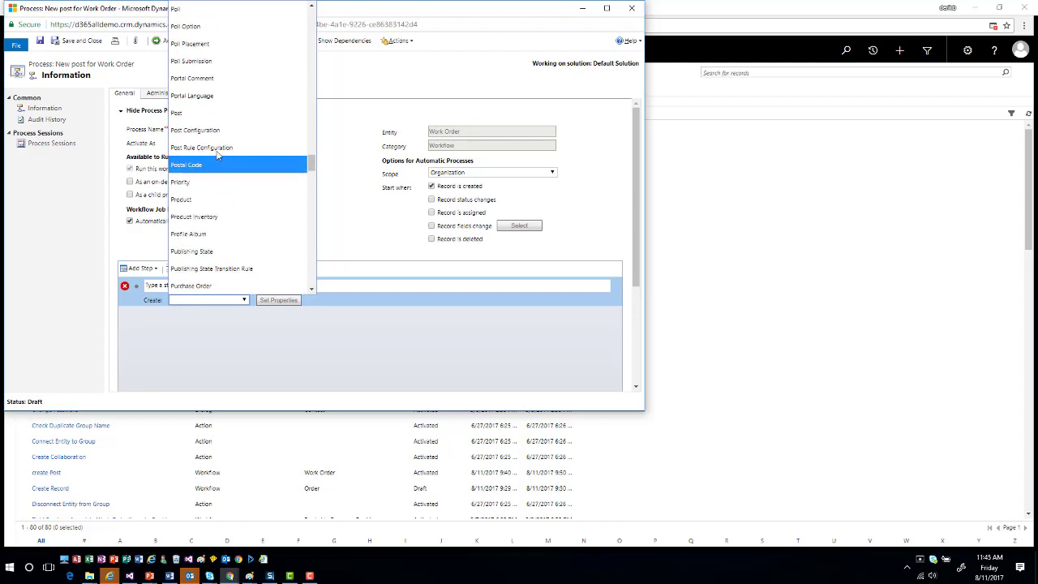
left_click(216, 114)
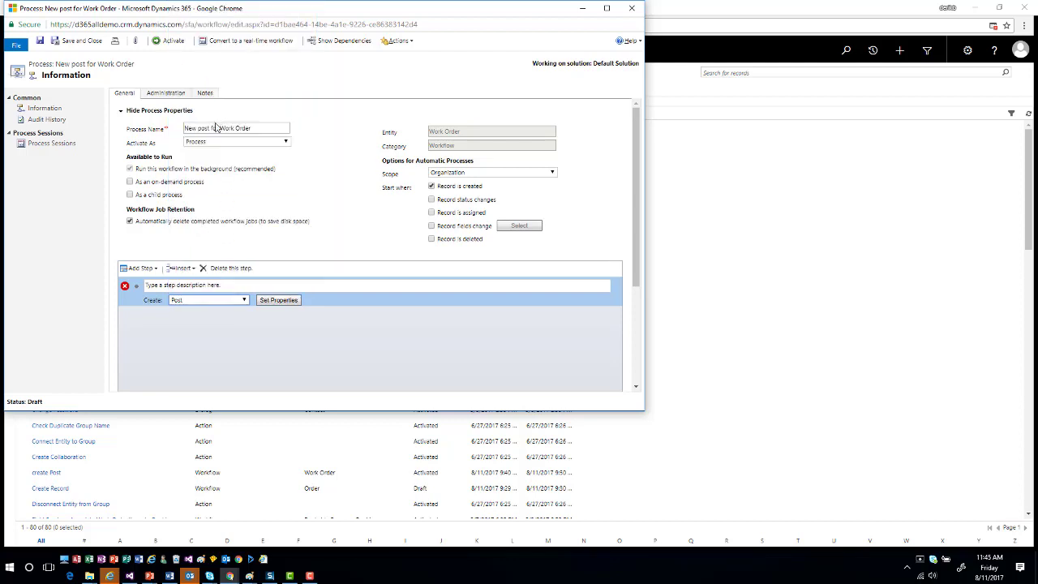
Open the Create Post step's properties and enter "(Work Order) A new Work Order" as the post text
left_click(288, 301)
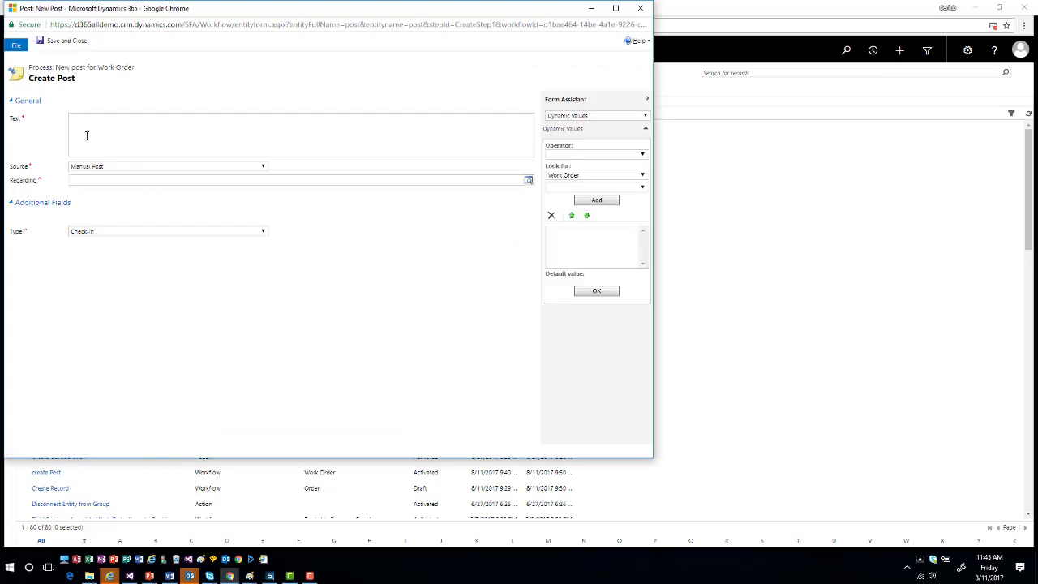
left_click(85, 120)
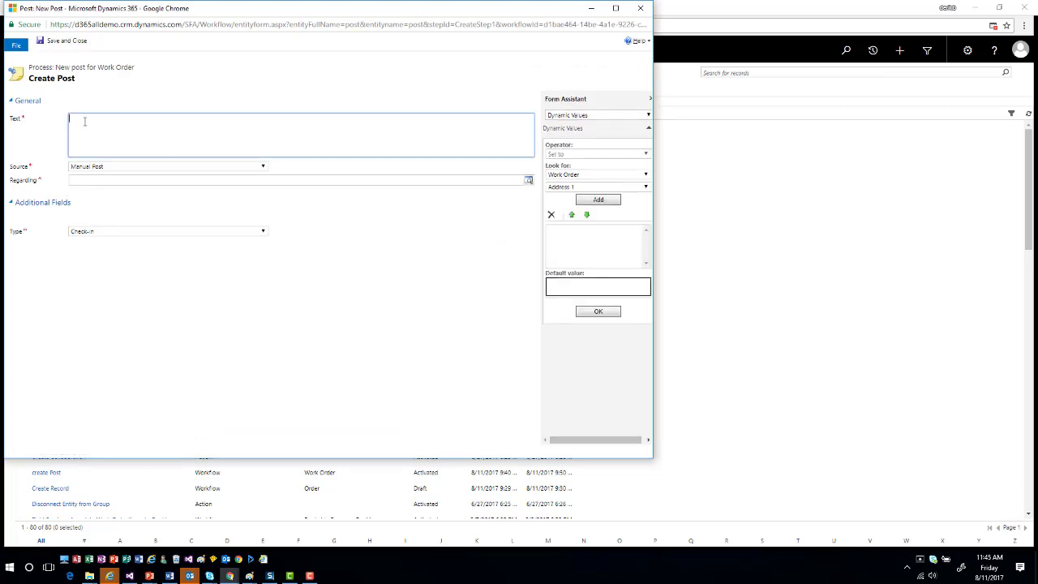
type("New Wo")
key("BackSpace")
key("BackSpace")
key("BackSpace")
key("BackSpace")
key("BackSpace")
key("BackSpace")
key("BackSpace")
key("BackSpace")
type("(WorkOrder) A new Work Or")
Append the Work Order Number dynamic value to the post text, followed by "was created"
left_click(572, 187)
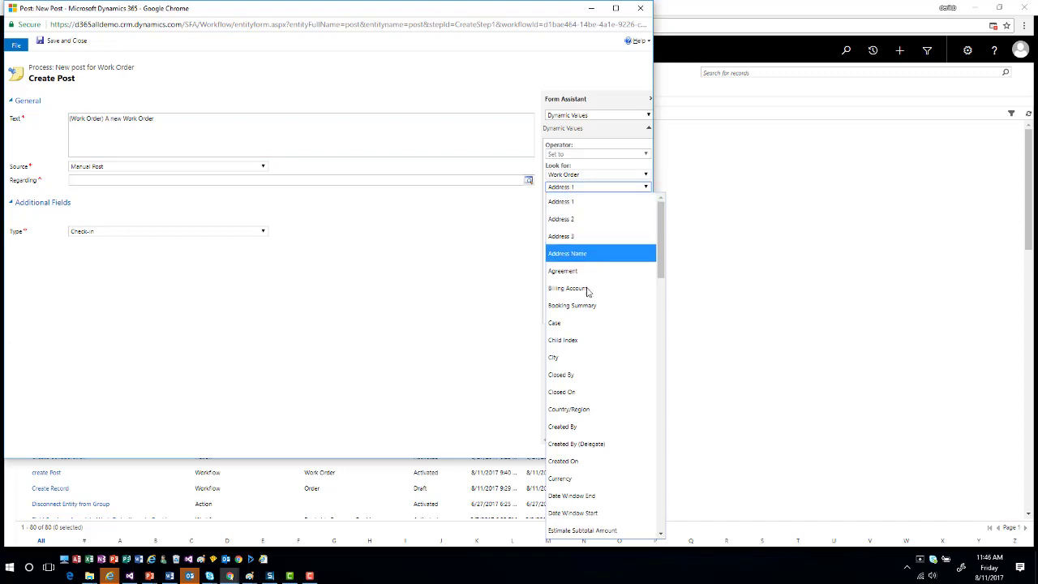
scroll(590, 308, "down", 5)
scroll(593, 319, "down", 10)
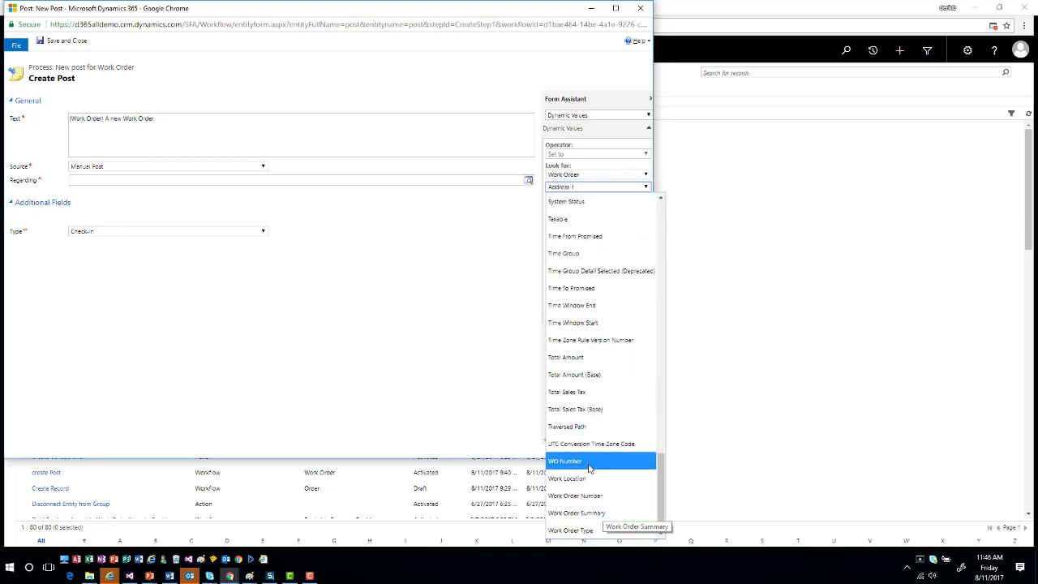
left_click(596, 496)
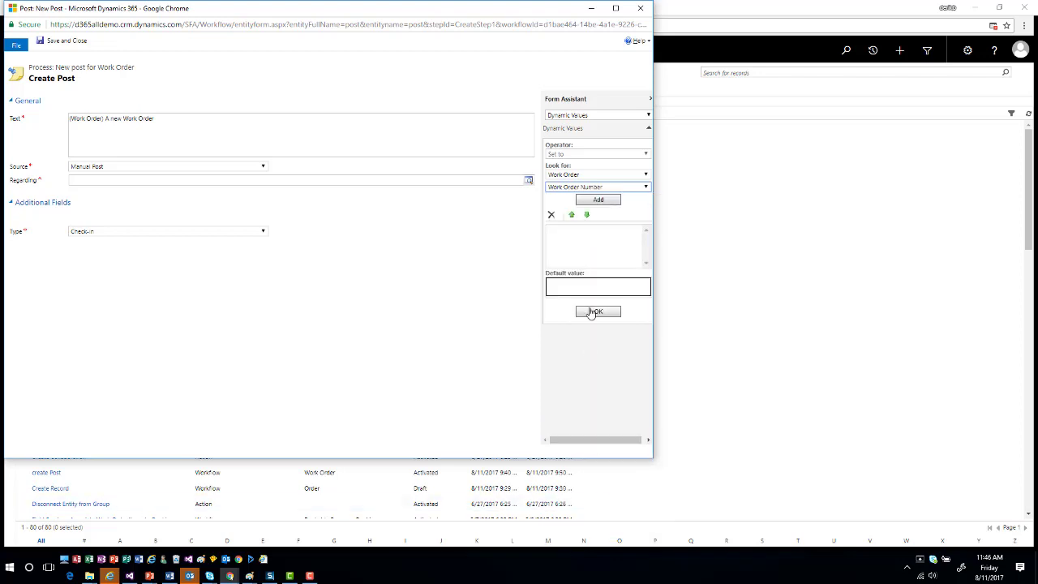
left_click(589, 201)
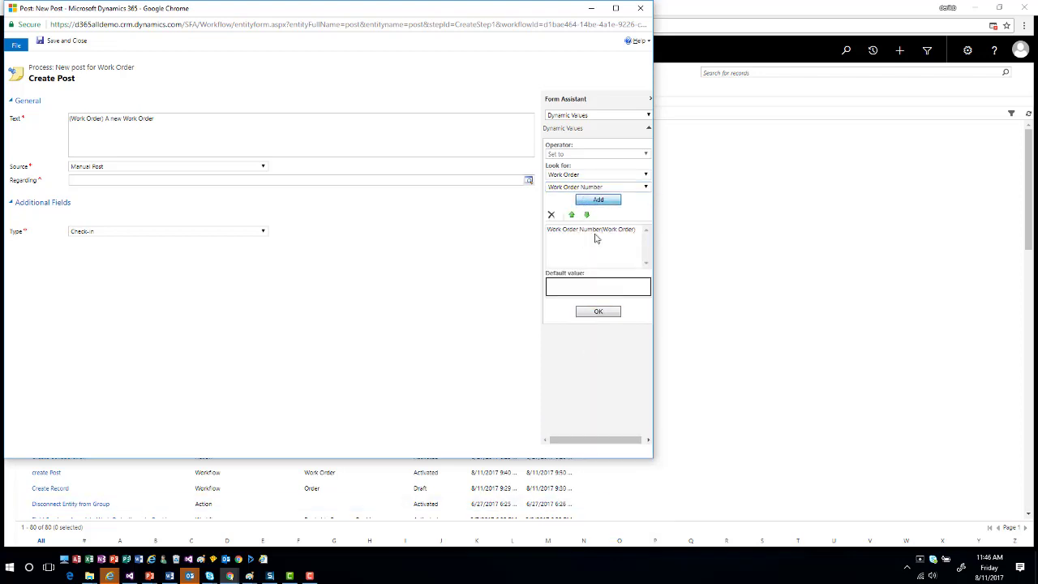
left_click(600, 313)
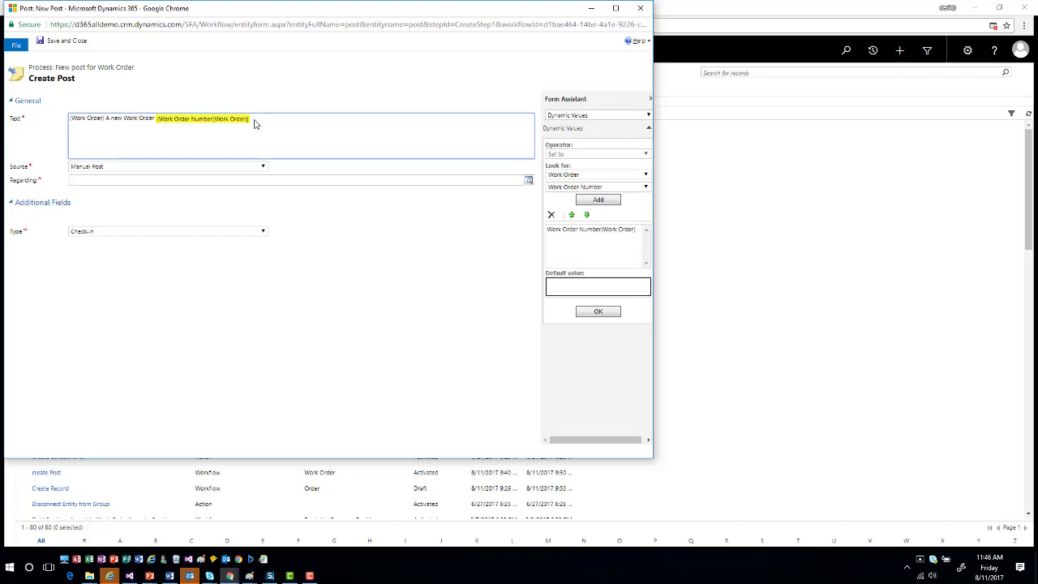
type("was created")
key("BackSpace")
Set the post's source to Auto Post and its Regarding field to the work order's Service Account dynamic value
left_click(117, 168)
left_click(115, 181)
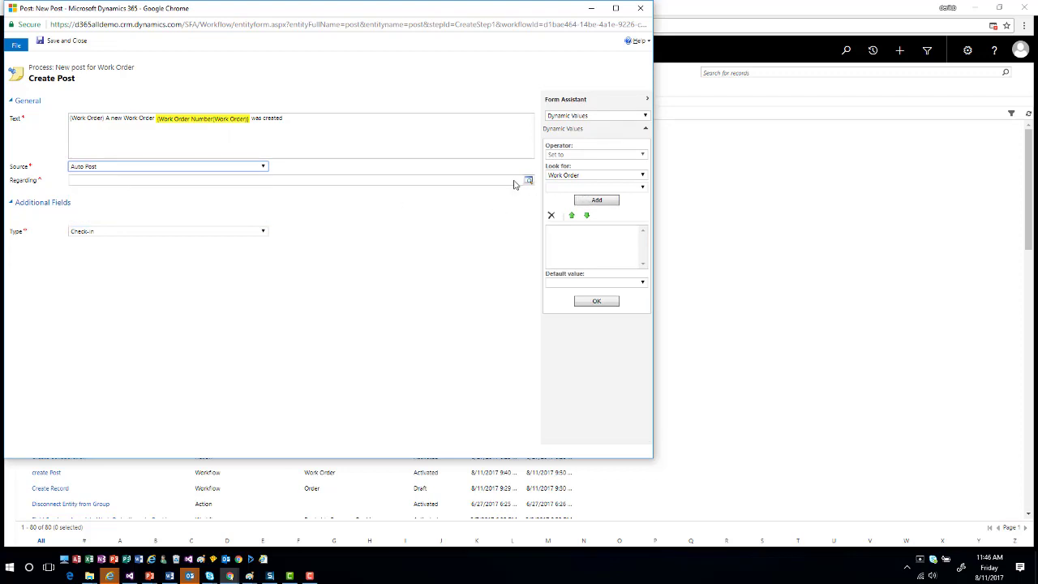
left_click(450, 181)
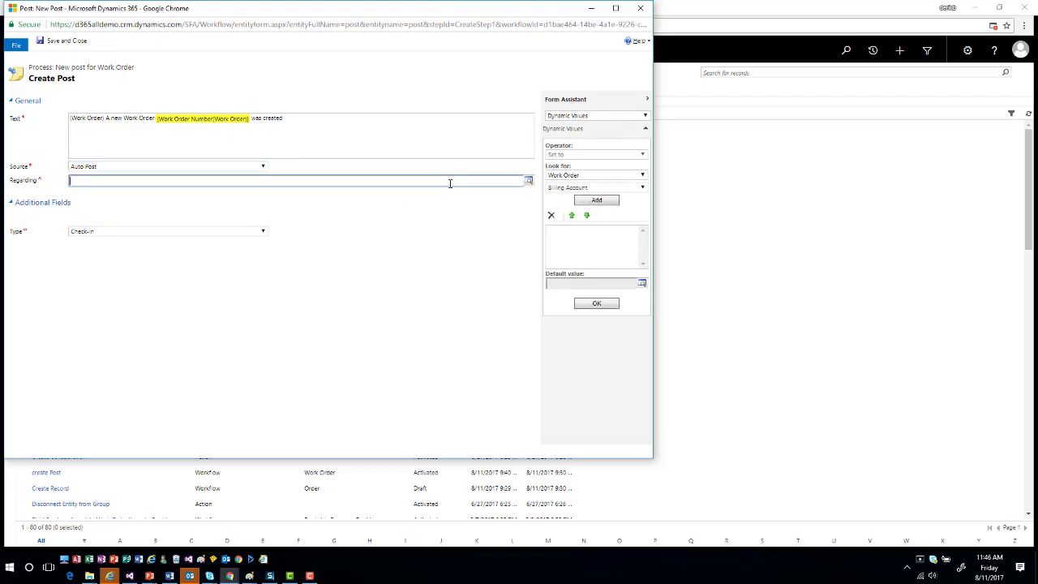
left_click(614, 177)
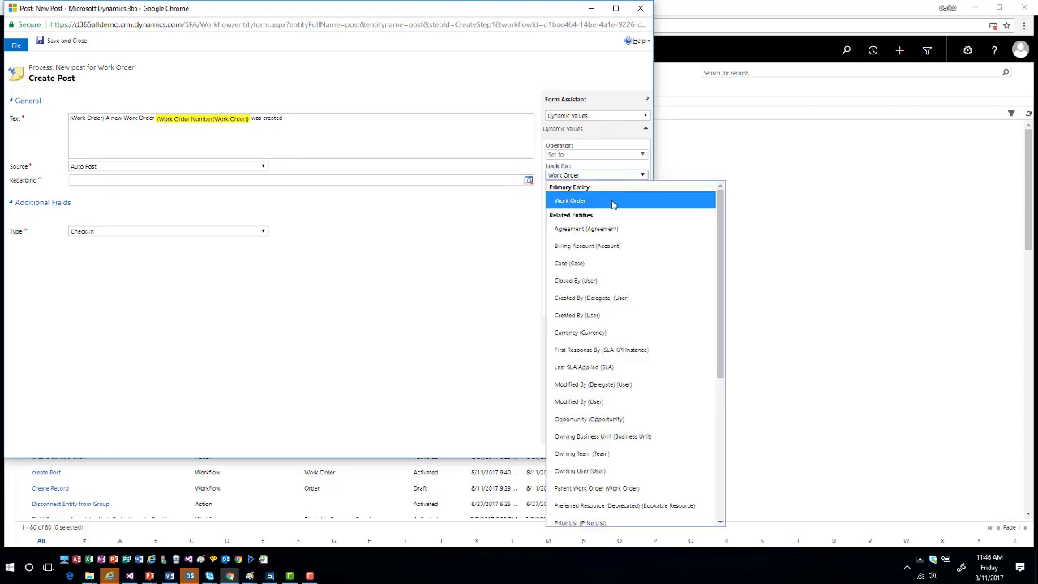
left_click(613, 200)
left_click(615, 189)
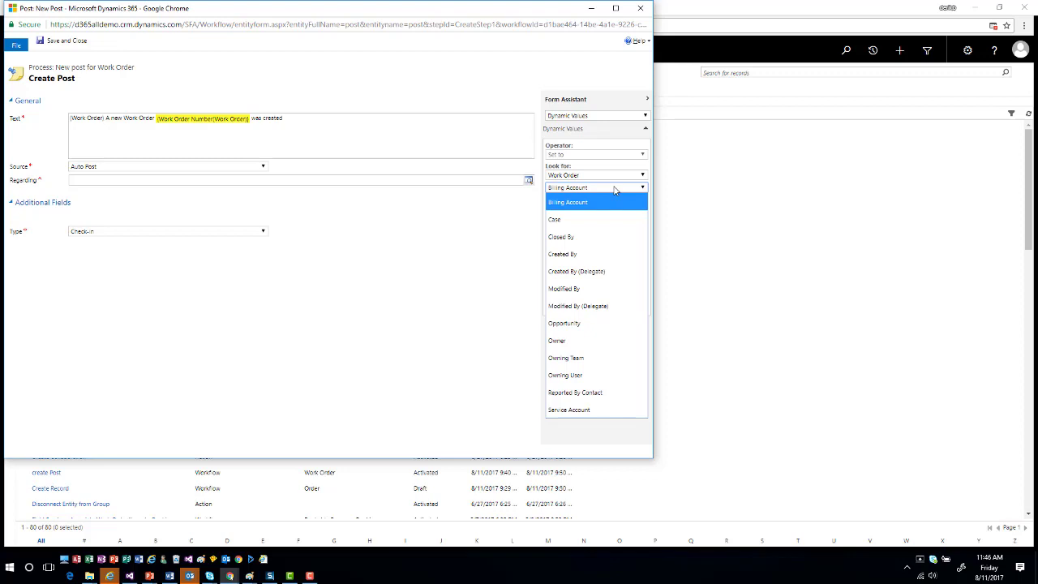
left_click(590, 410)
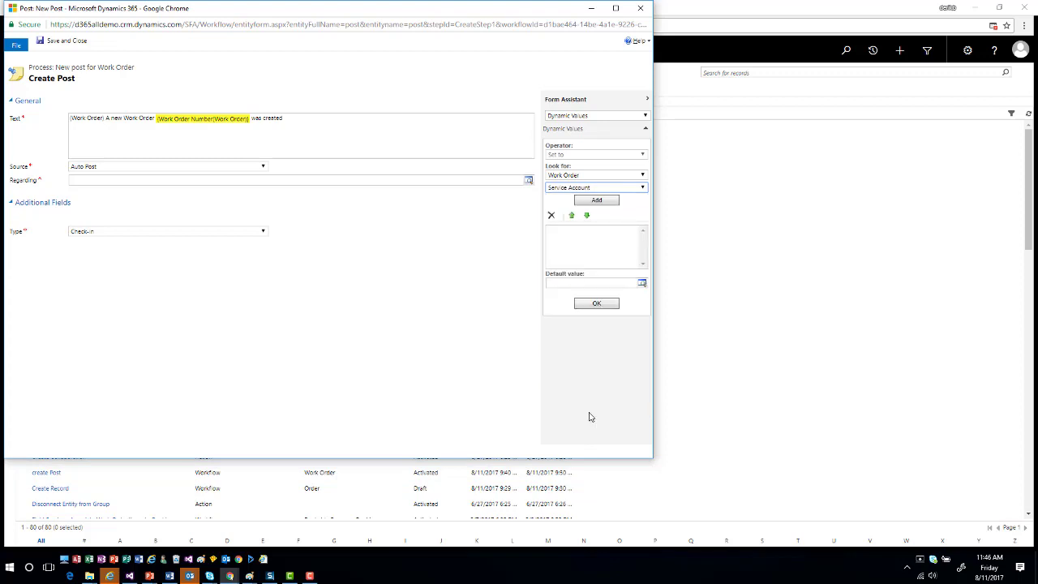
left_click(598, 201)
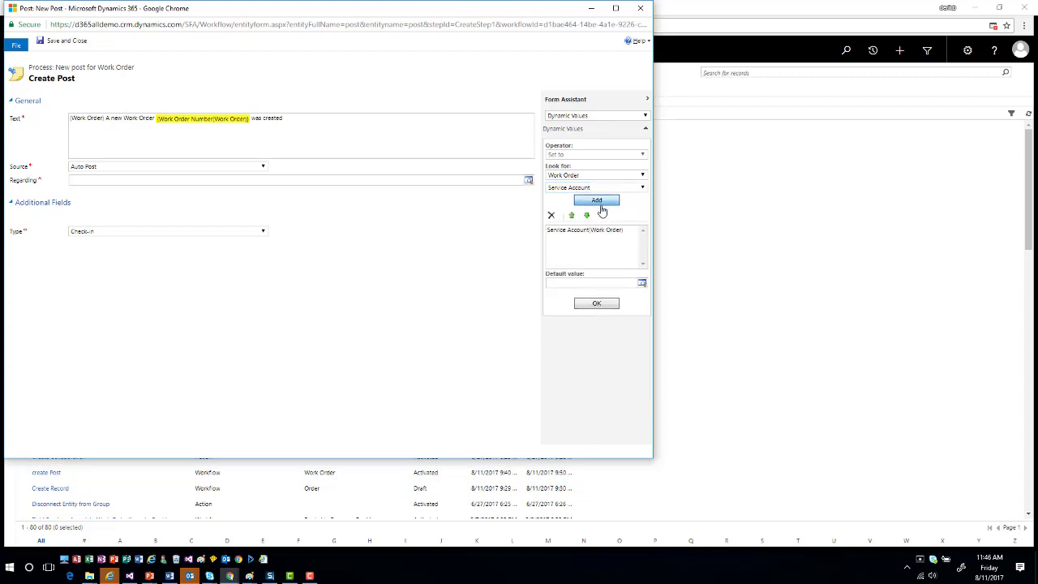
left_click(597, 304)
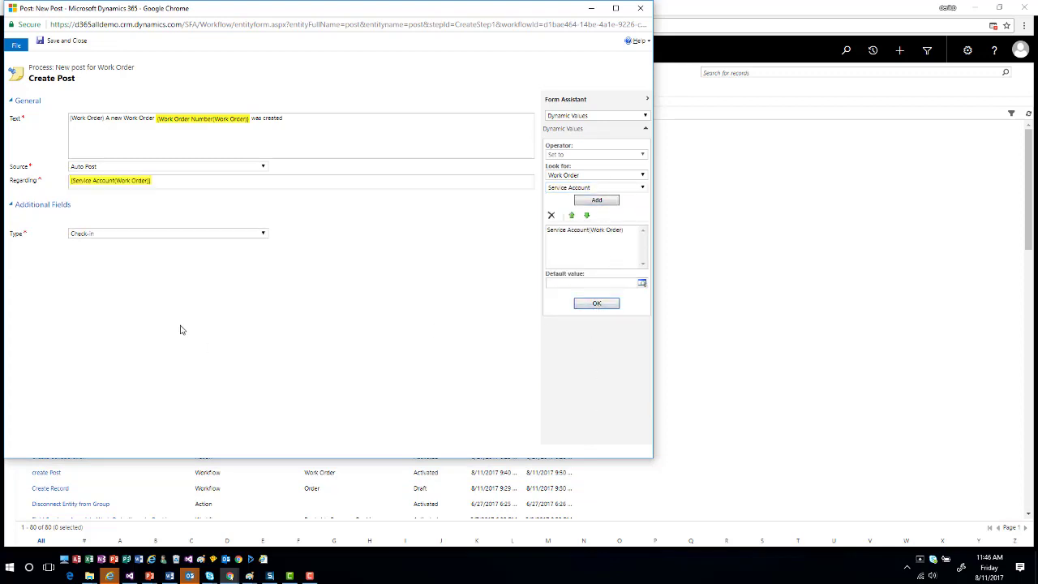
Set the post type to Status, then save and close the Create Post properties
left_click(202, 234)
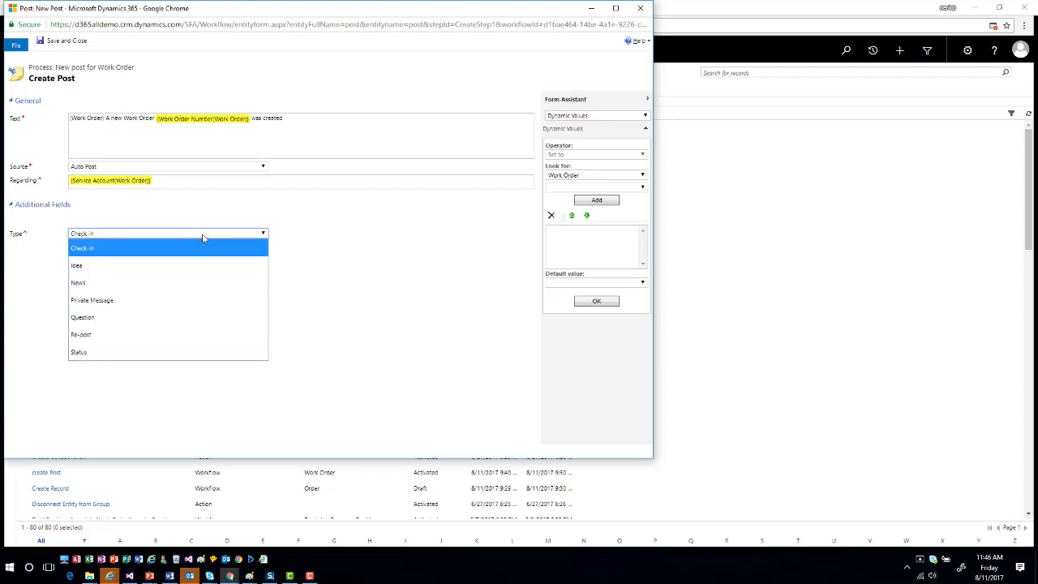
left_click(127, 354)
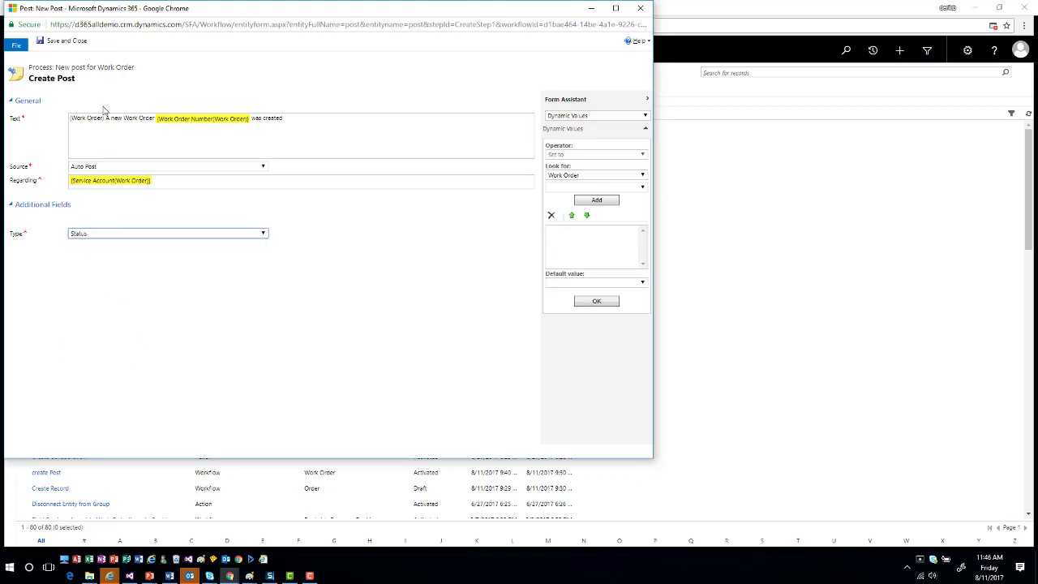
left_click(74, 44)
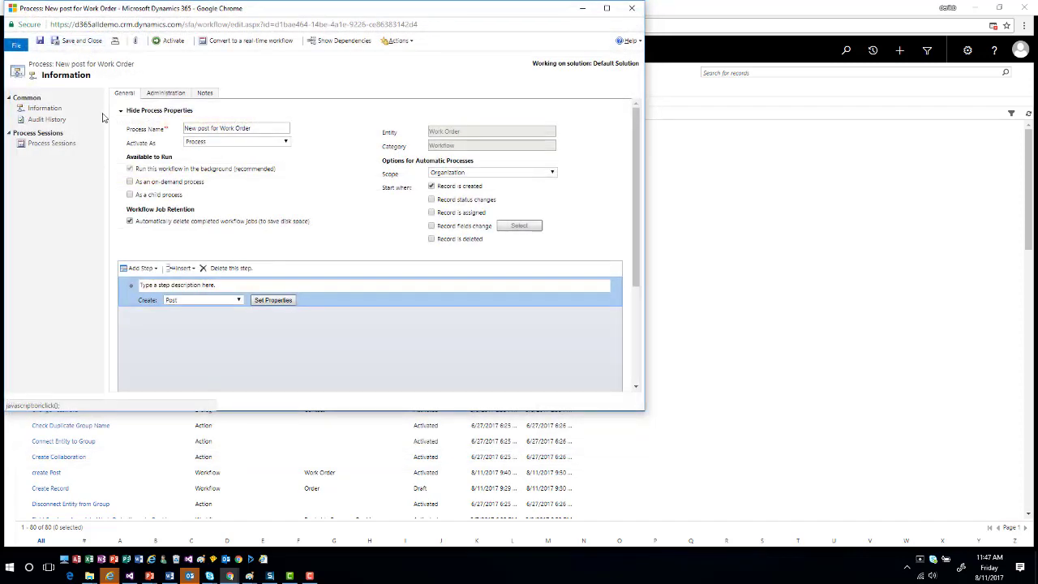
Activate the "New post for Work Order" workflow and close its window
left_click(167, 42)
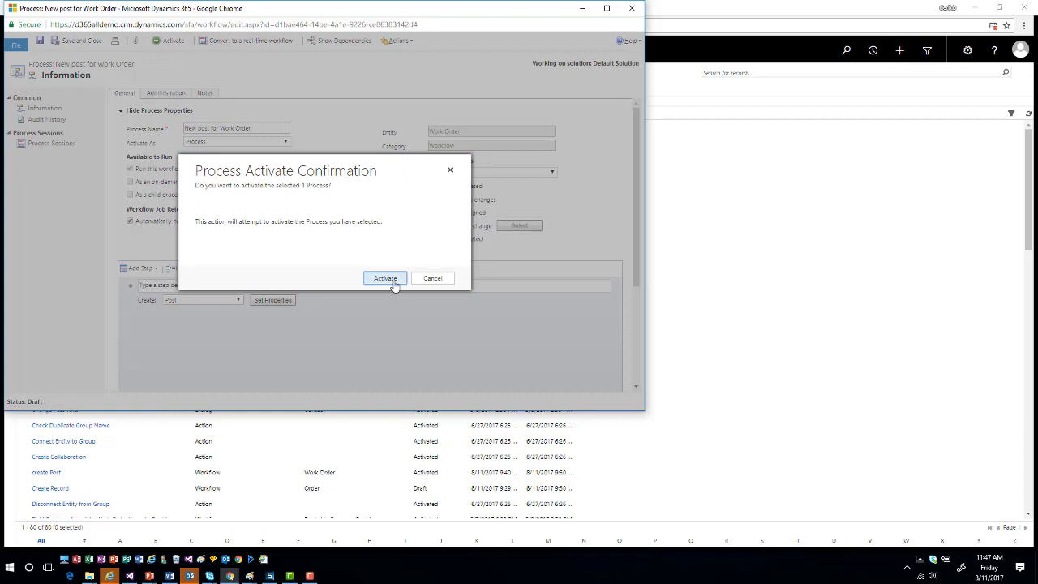
left_click(386, 279)
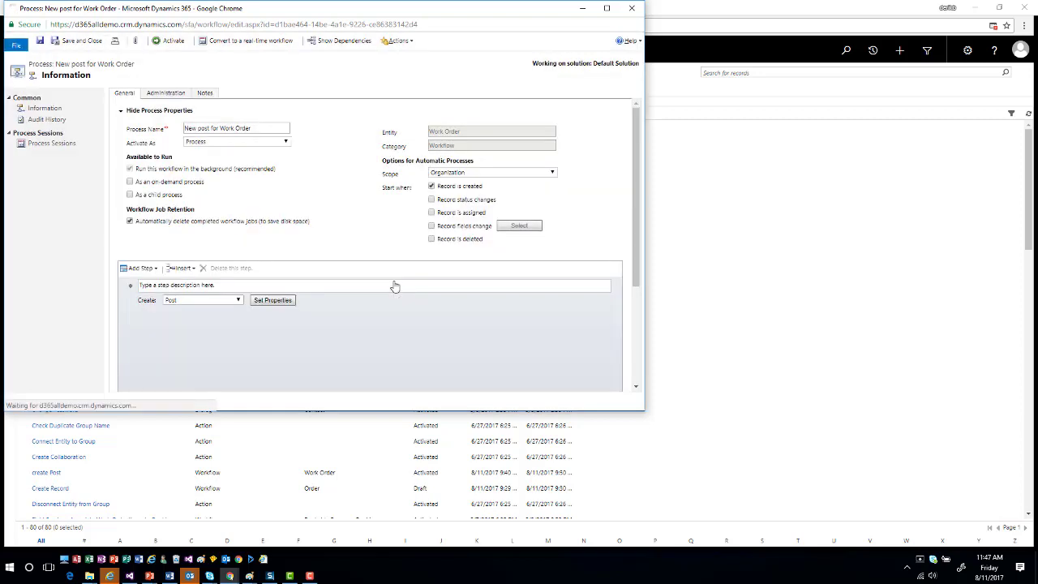
left_click(634, 10)
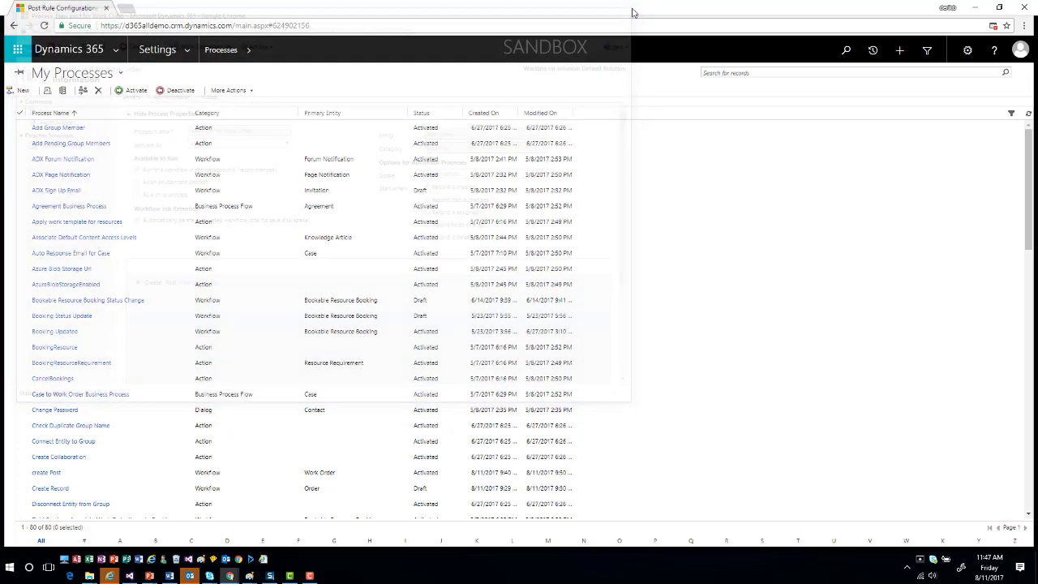
Switch from the Settings area to the Field Service area
left_click(189, 52)
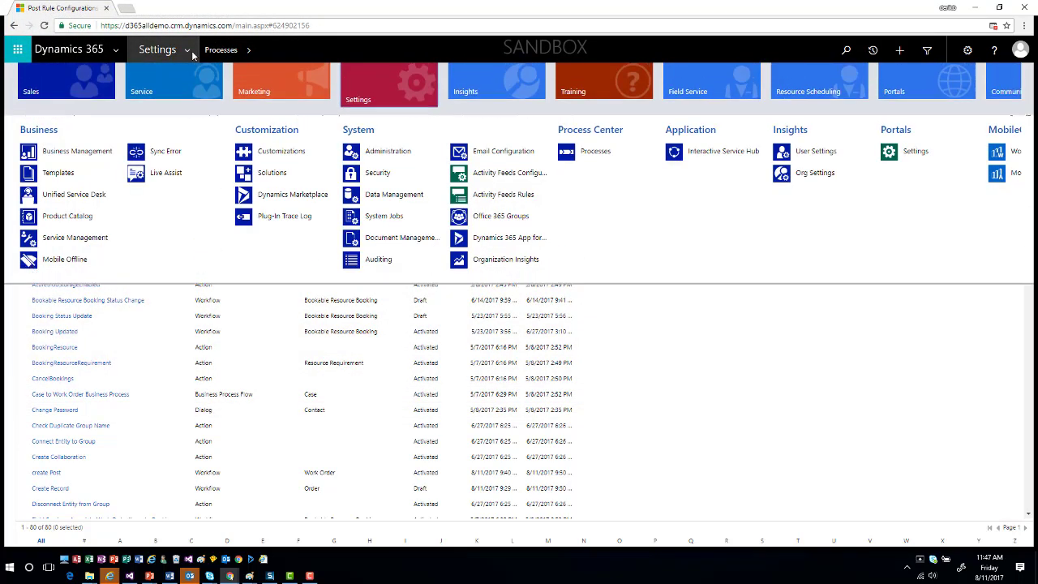
left_click(712, 92)
left_click(70, 159)
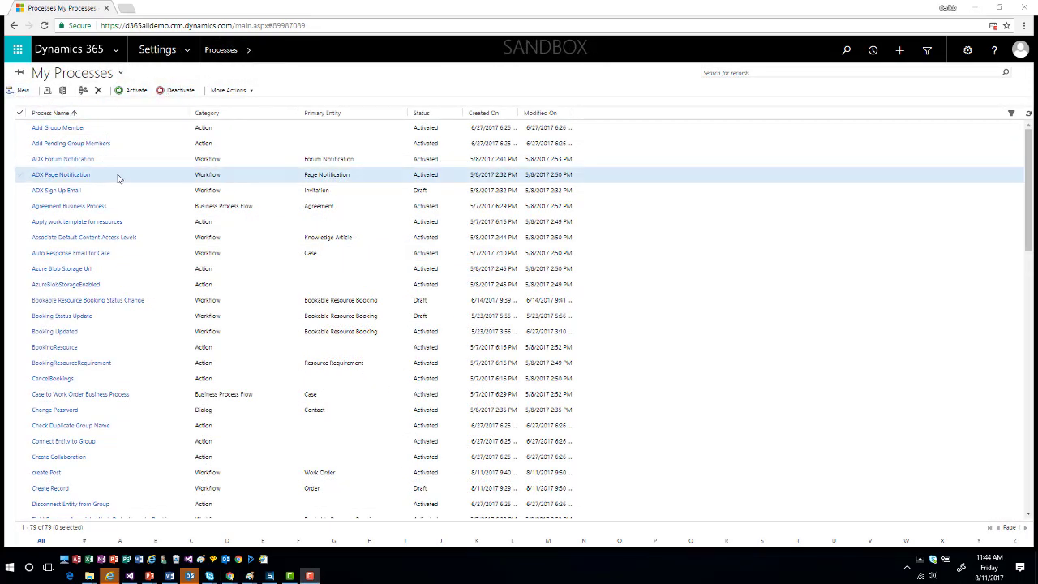
Open the Processes list in the Settings area's Process Center
left_click(251, 51)
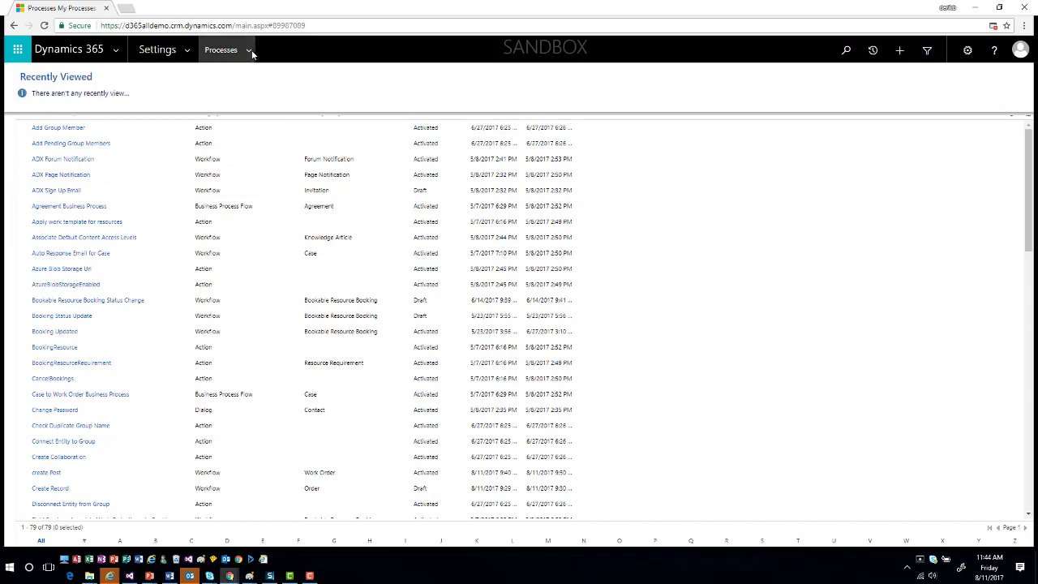
left_click(186, 51)
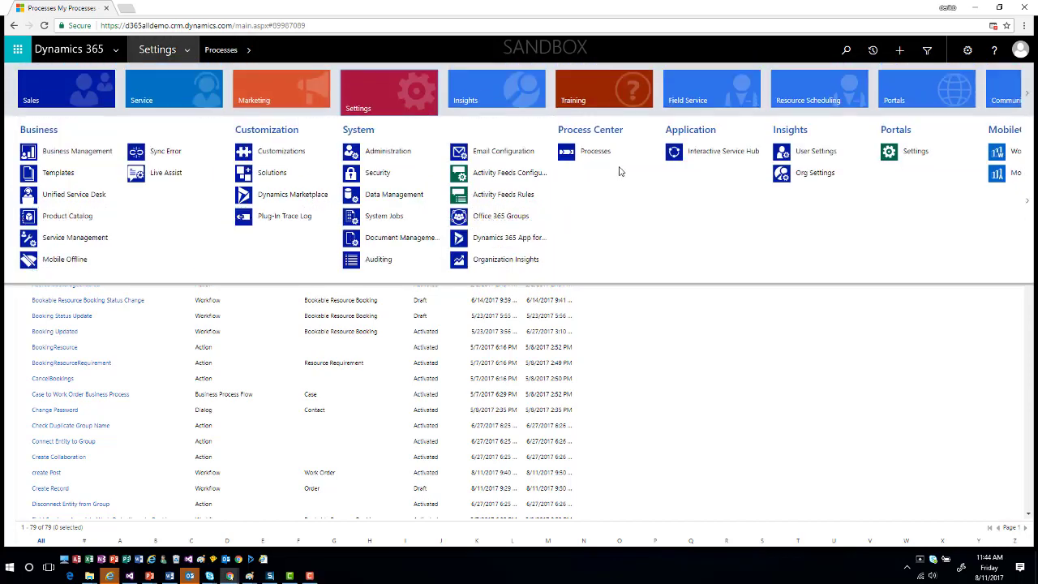
left_click(596, 152)
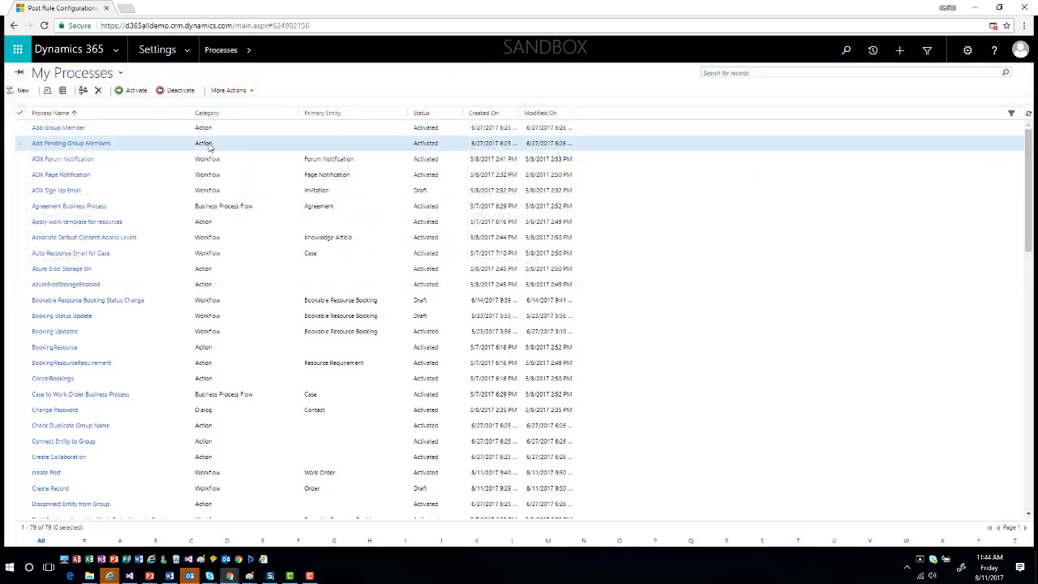
Start a new process named "New post for Work Order" with the category Workflow
left_click(24, 92)
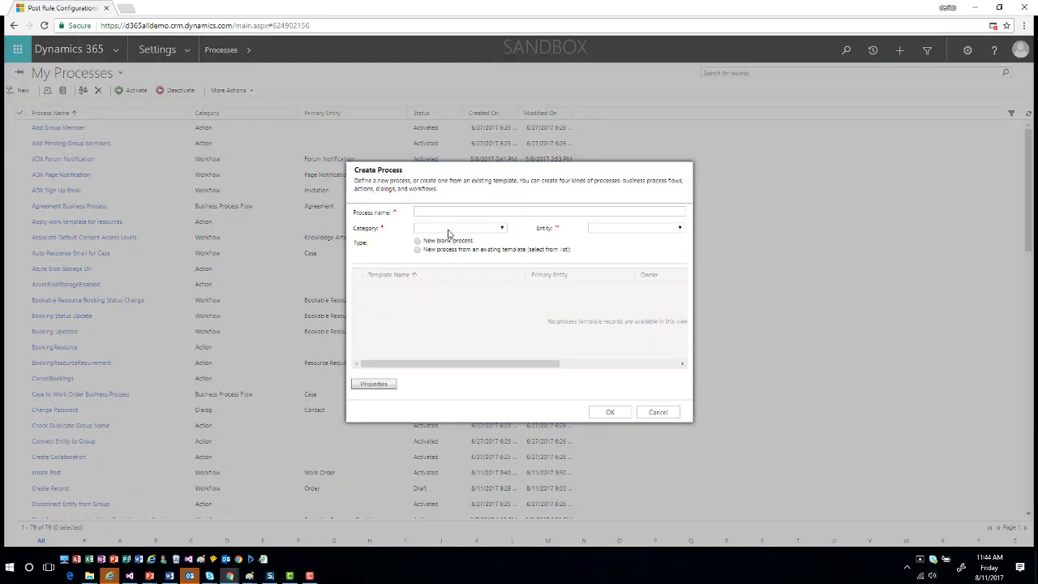
left_click(444, 213)
type("New po")
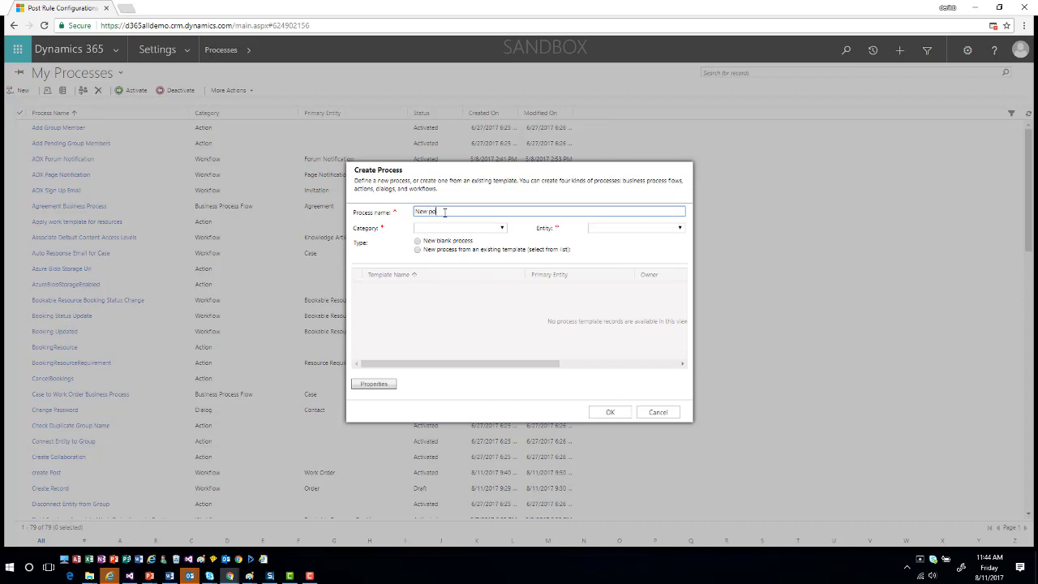
type("st for Work Order")
left_click(454, 228)
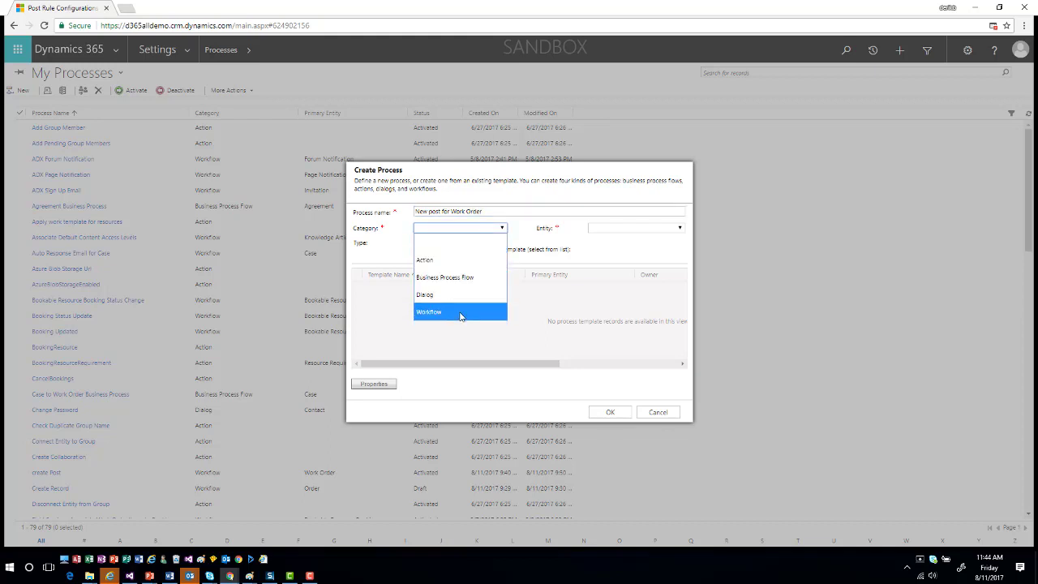
left_click(461, 312)
Set the new process's entity to Work Order and create the process
left_click(646, 229)
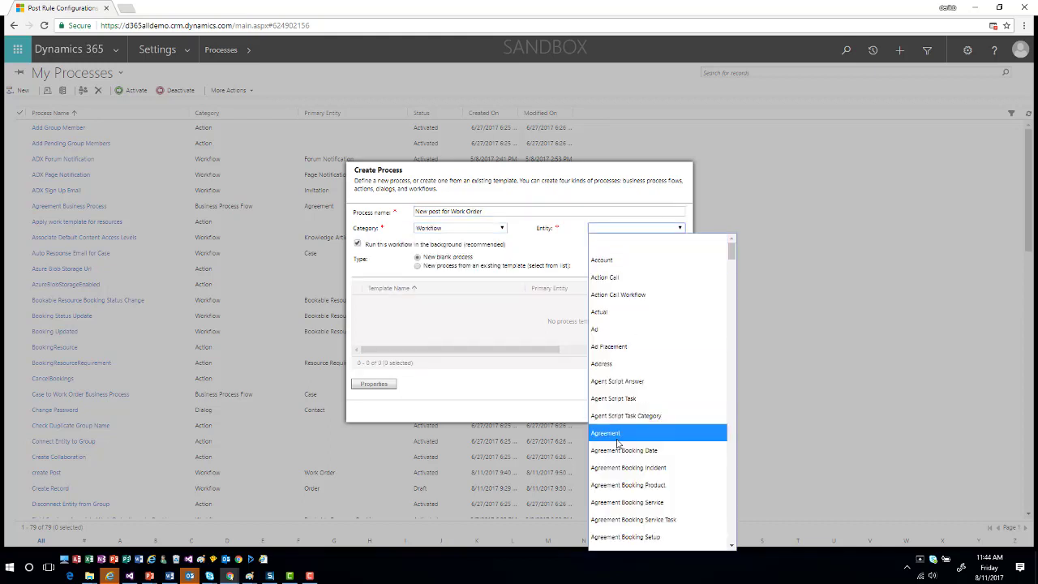
scroll(617, 440, "down", 10)
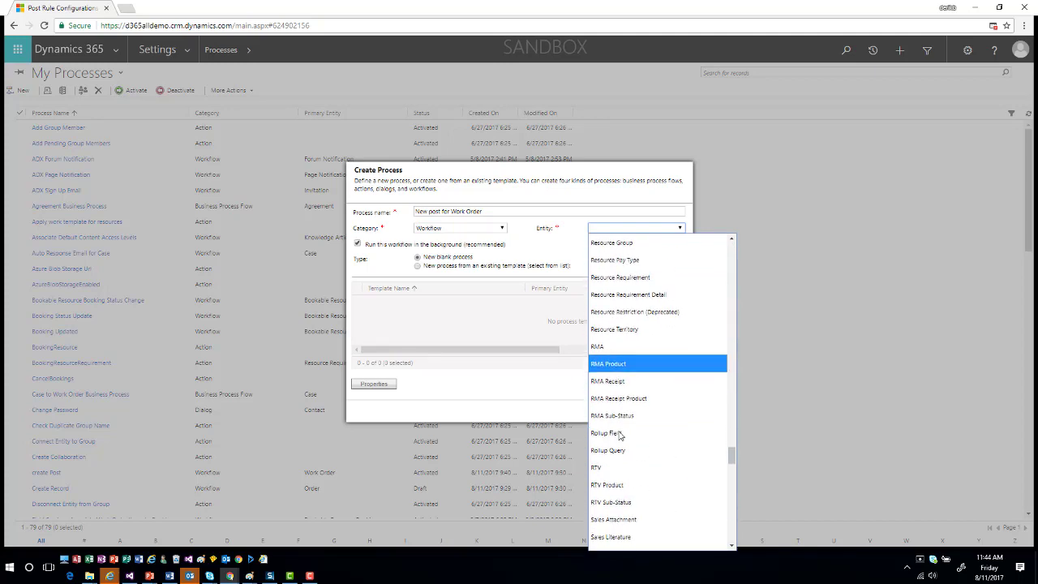
scroll(619, 434, "down", 6)
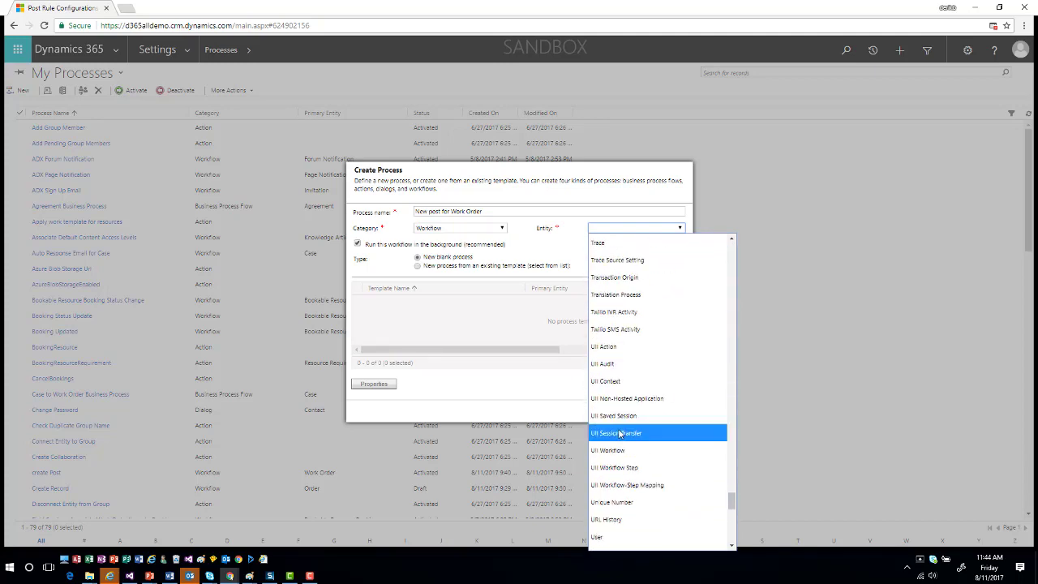
scroll(644, 332, "up", 10)
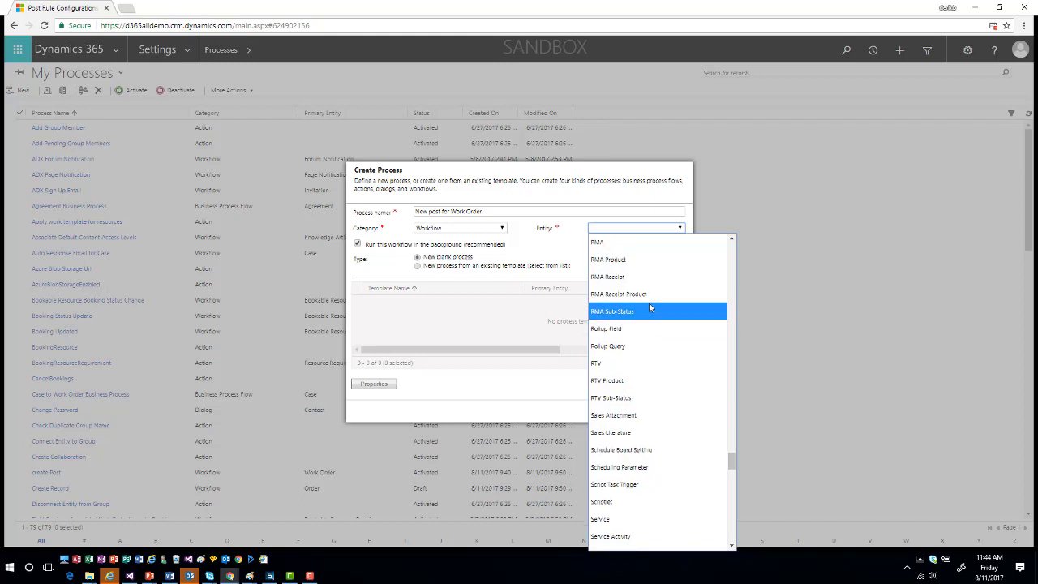
scroll(649, 306, "down", 15)
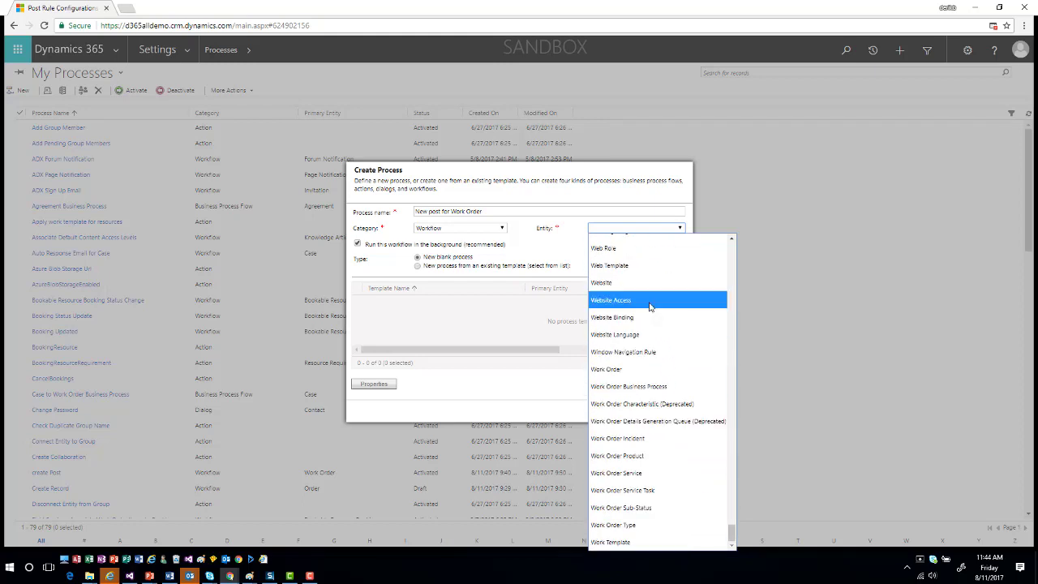
left_click(639, 374)
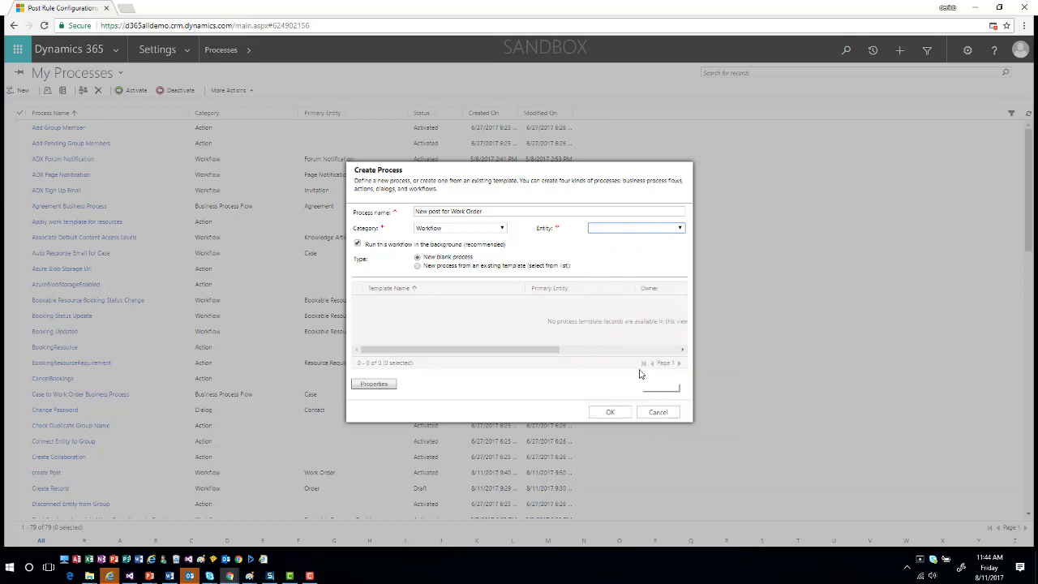
left_click(614, 420)
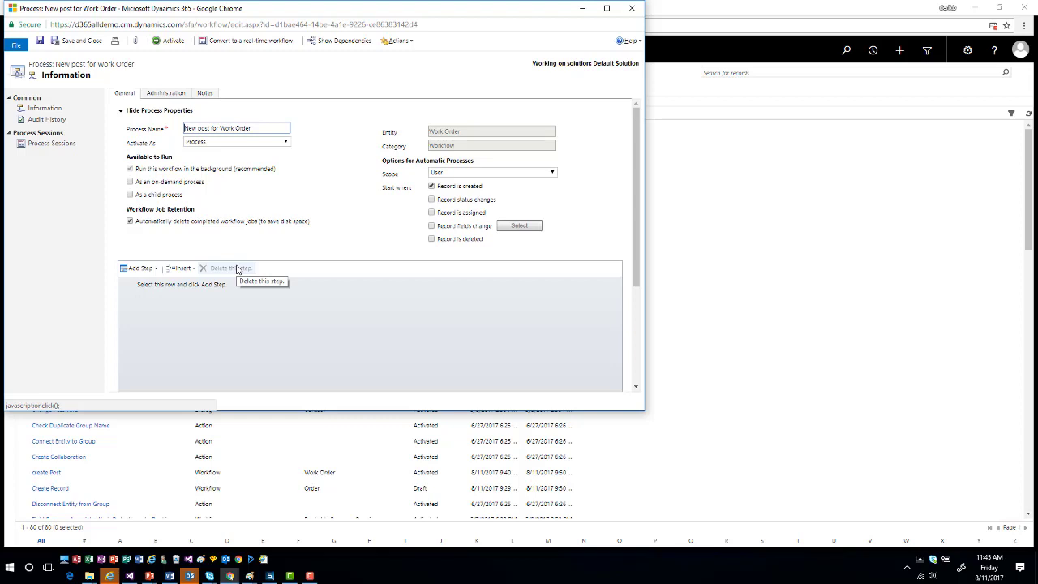
Set the workflow's scope to Organization and add a Create Record step for the Post entity
left_click(459, 174)
left_click(469, 239)
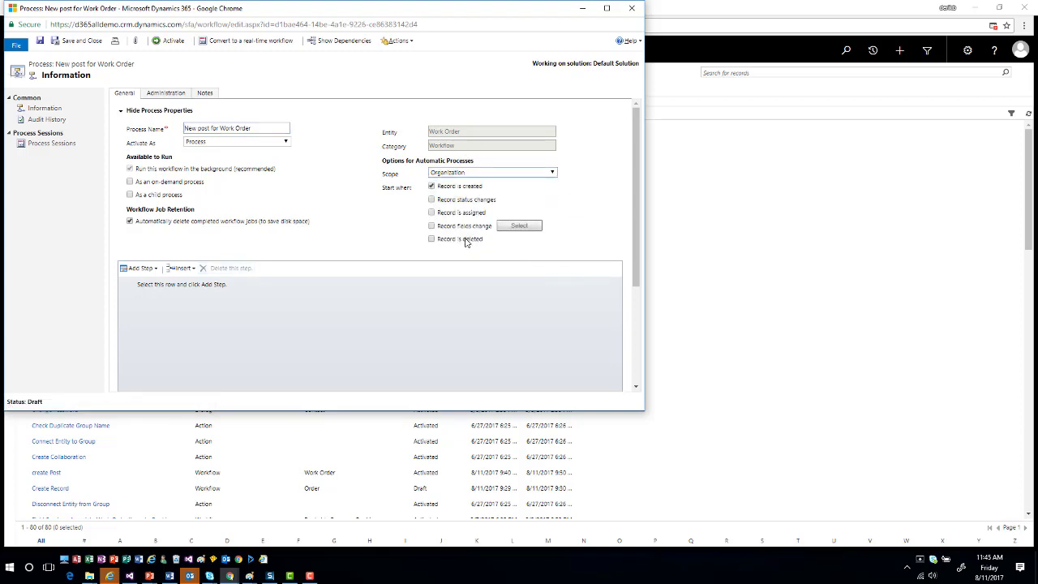
left_click(143, 271)
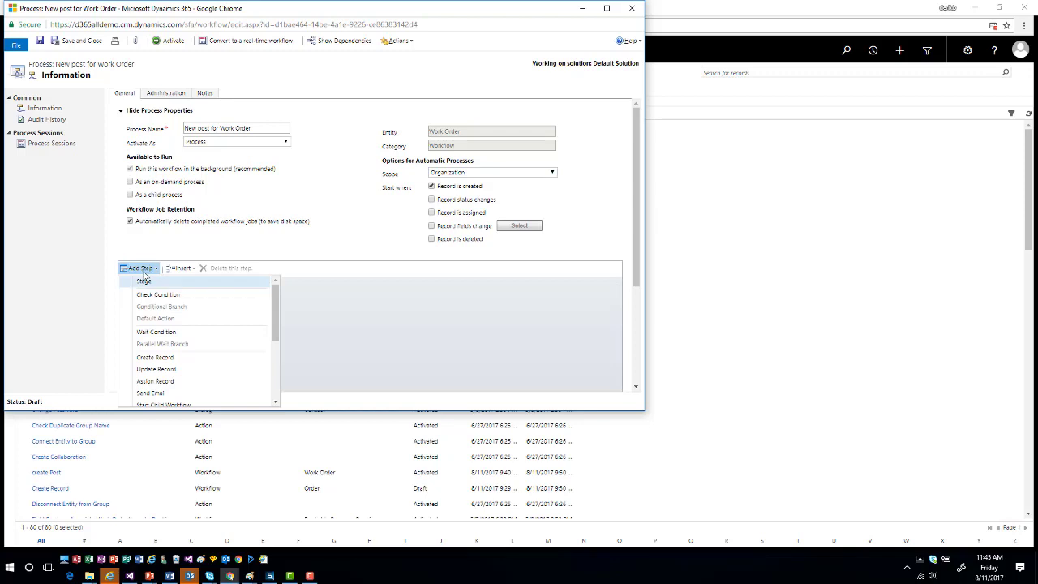
left_click(202, 365)
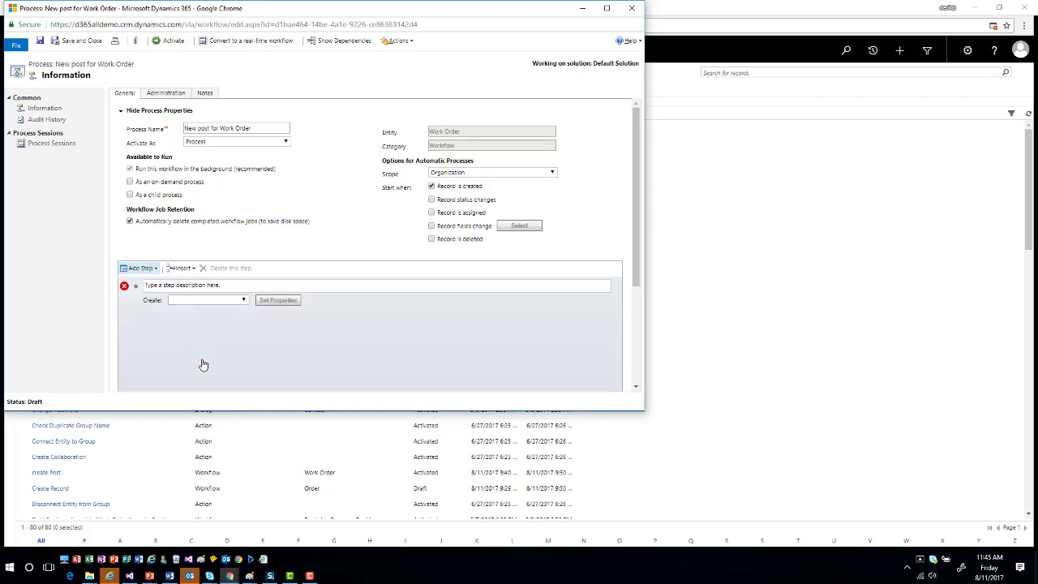
left_click(242, 302)
scroll(261, 167, "down", 15)
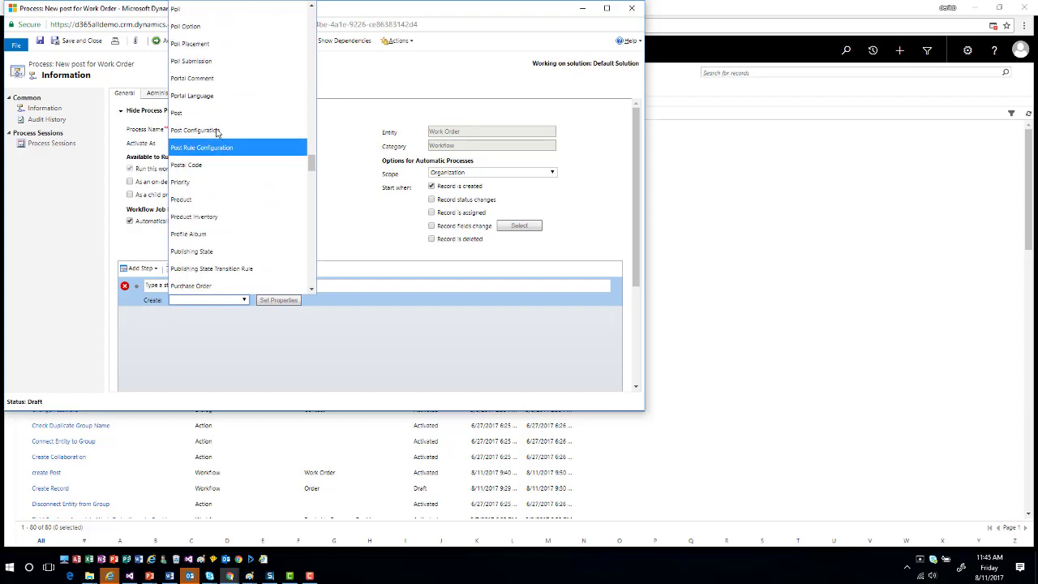
left_click(217, 118)
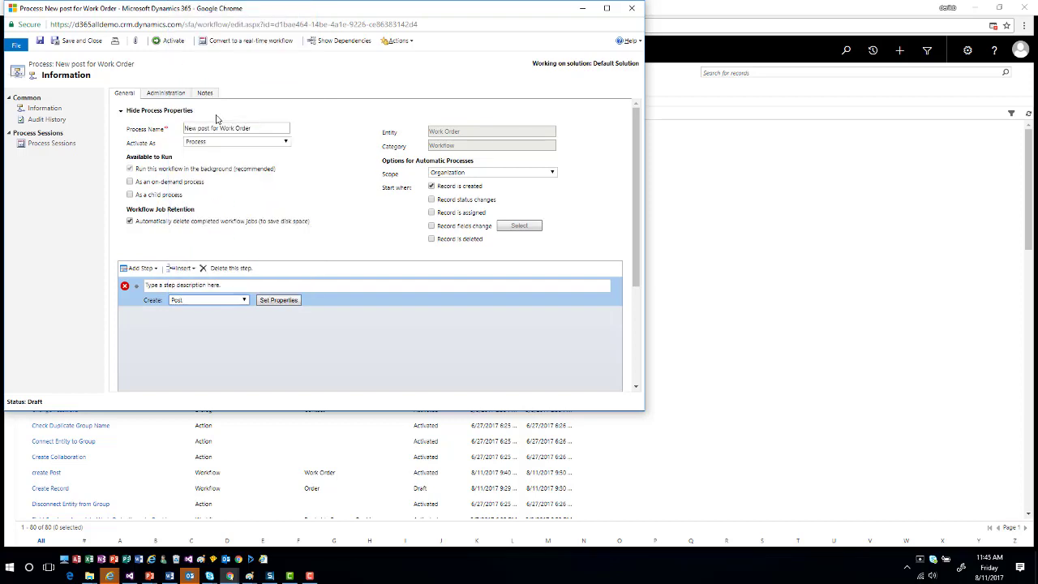
Open the Create Post step's properties and enter "(Work Order) A new Work Order" as the post text
left_click(285, 300)
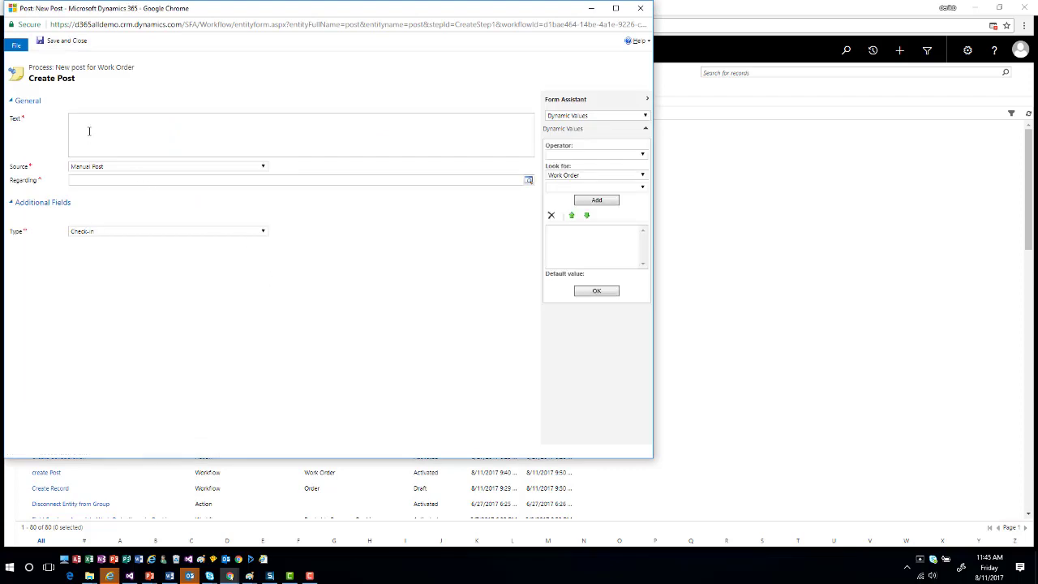
left_click(84, 121)
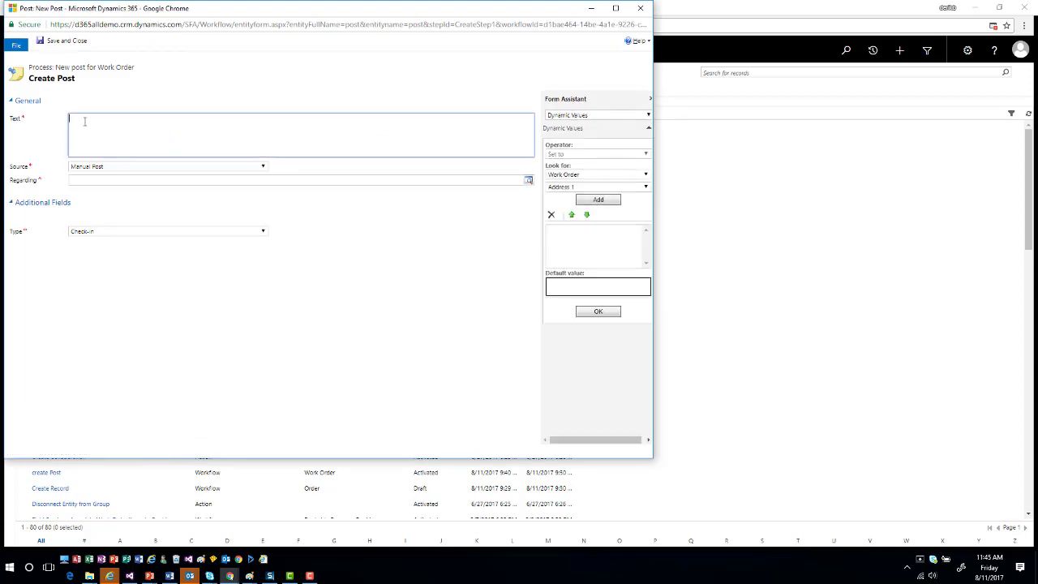
type("New Work")
key("ctrl+a")
key("BackSpace")
type("(Work Order) A new Work Order")
Insert the work order's Work Order Number dynamic value at the end of the post text and add "was created" after it
left_click(573, 187)
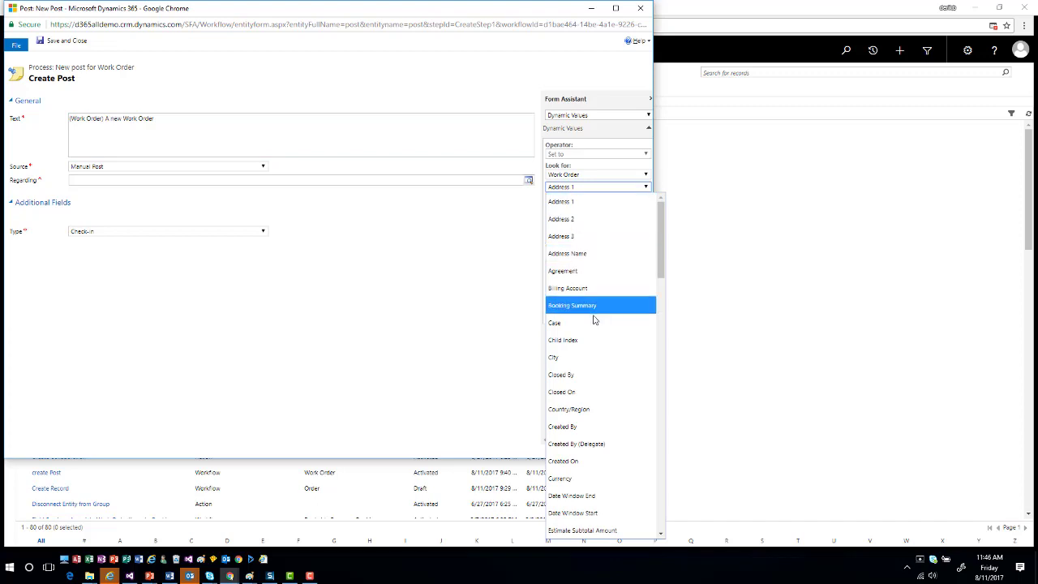
scroll(593, 320, "down", 15)
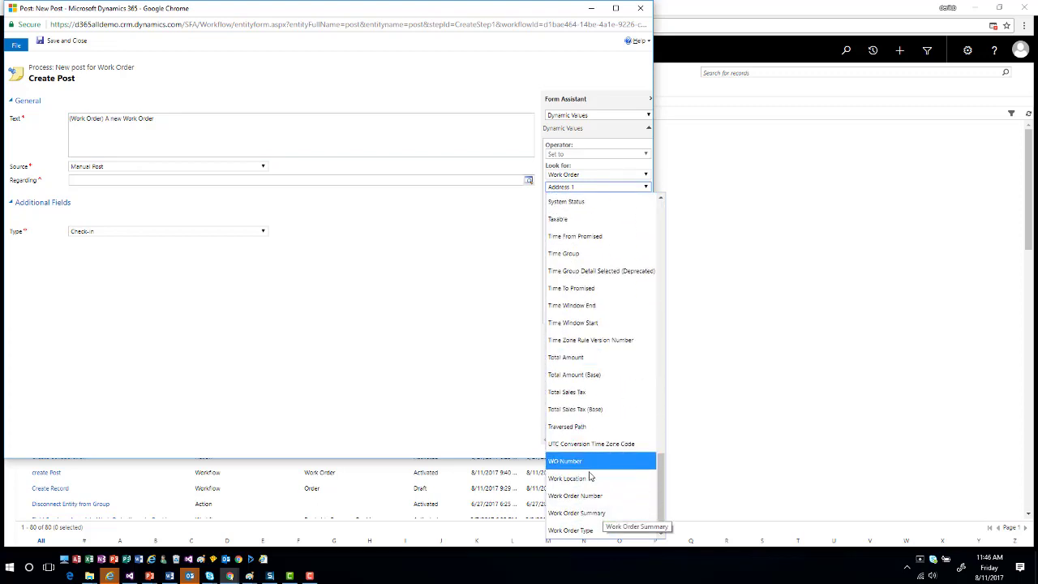
left_click(600, 495)
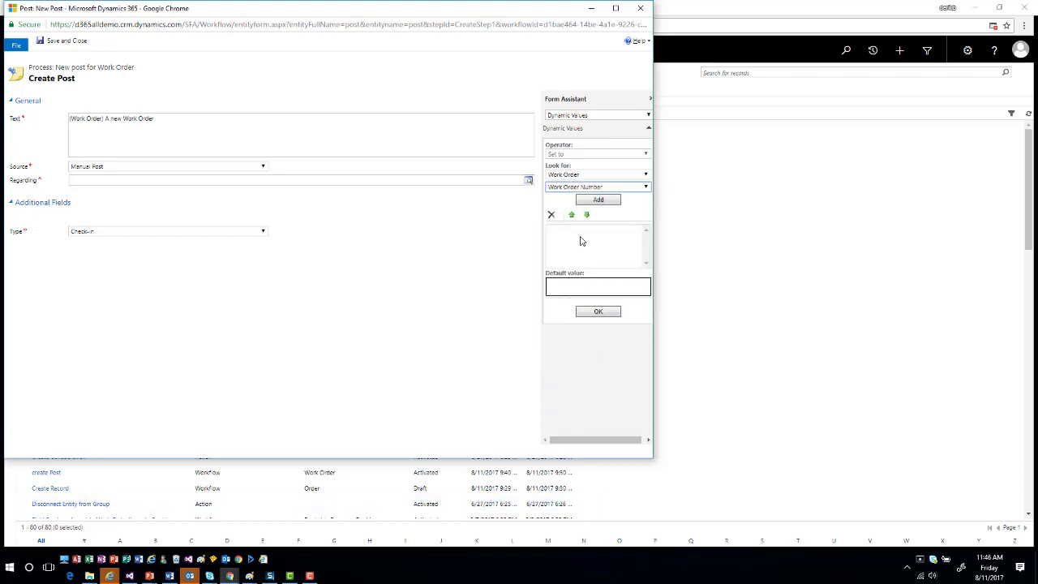
left_click(591, 201)
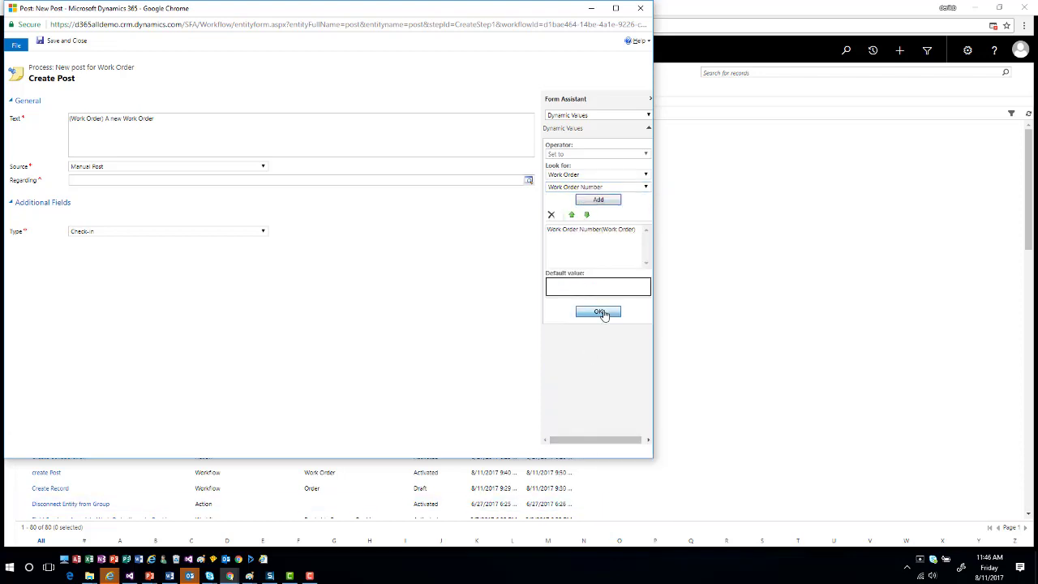
left_click(600, 313)
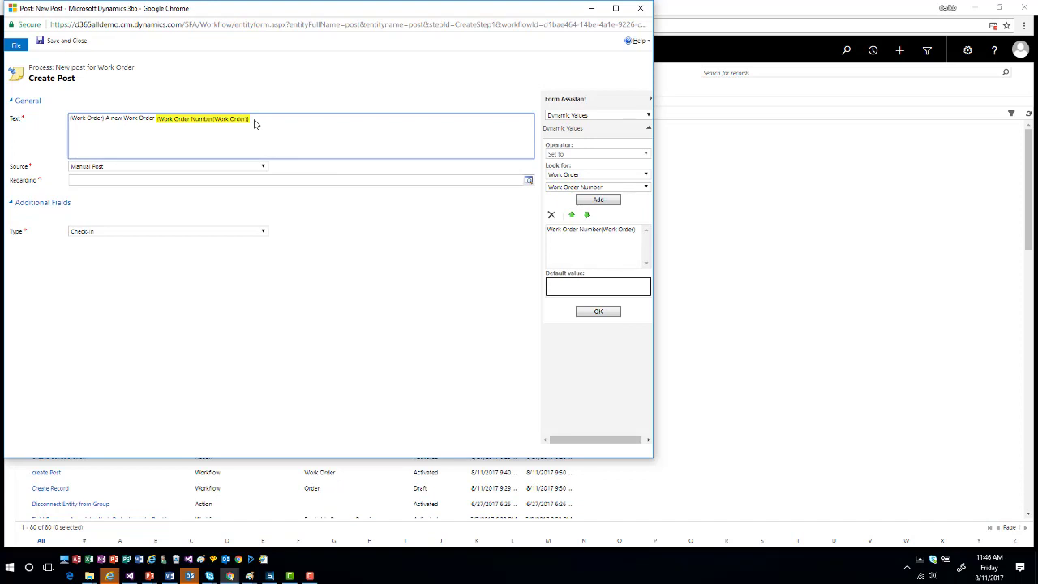
type("was creat")
key("BackSpace")
Set the post's source to Auto Post and fill Regarding with the work order's Service Account dynamic value
left_click(120, 167)
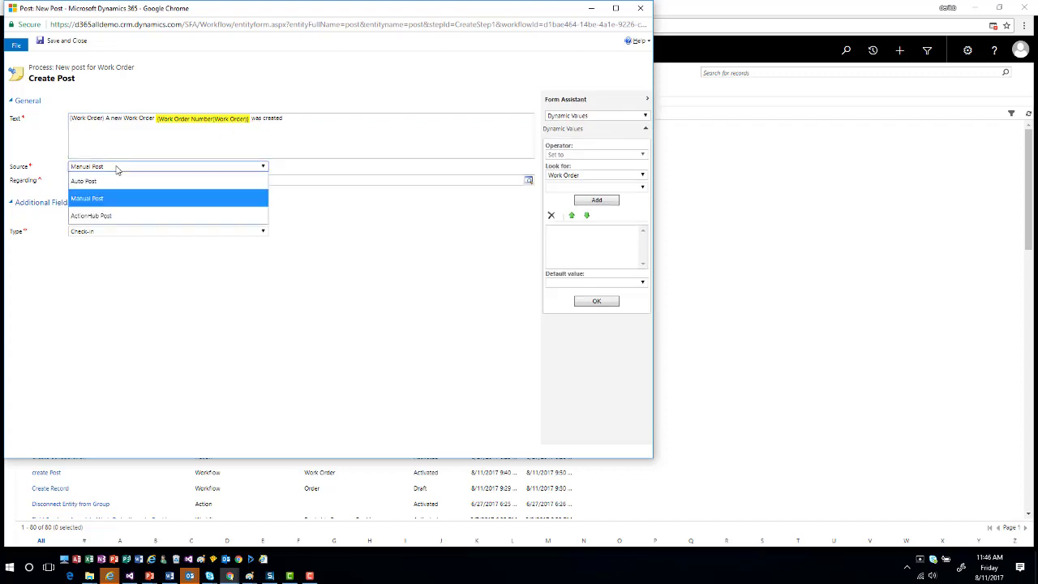
left_click(115, 180)
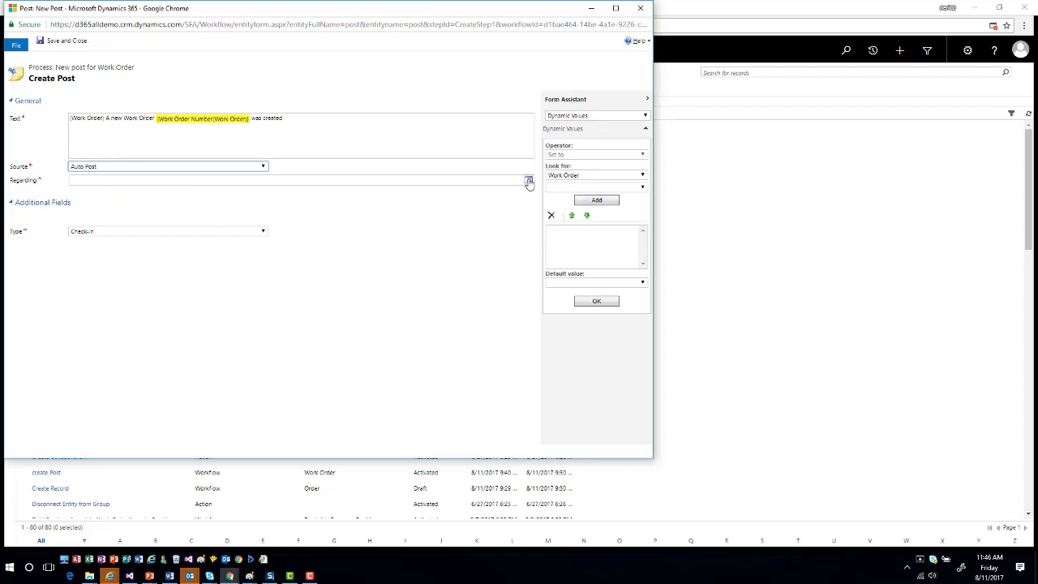
left_click(451, 182)
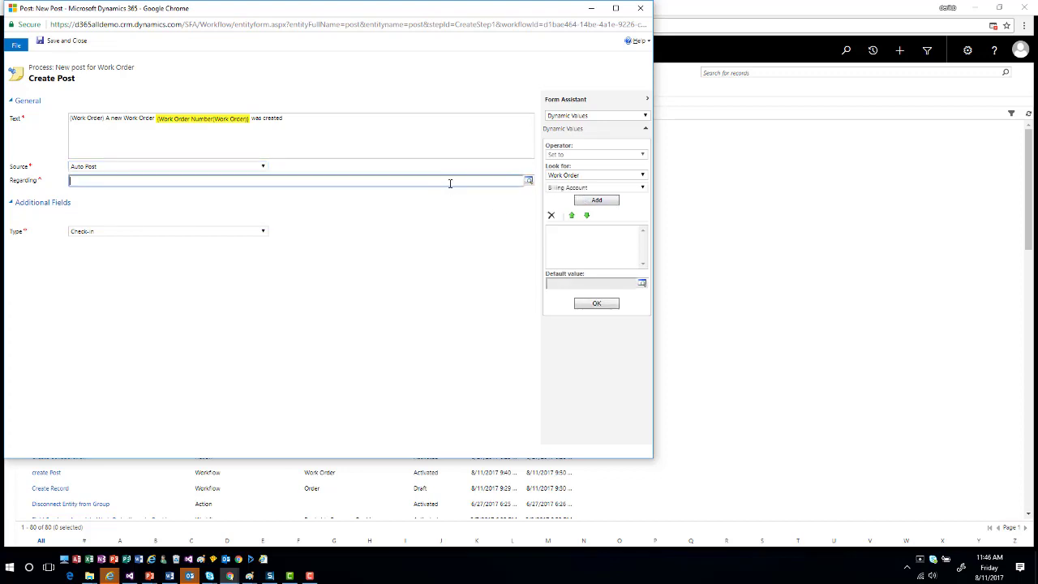
left_click(614, 179)
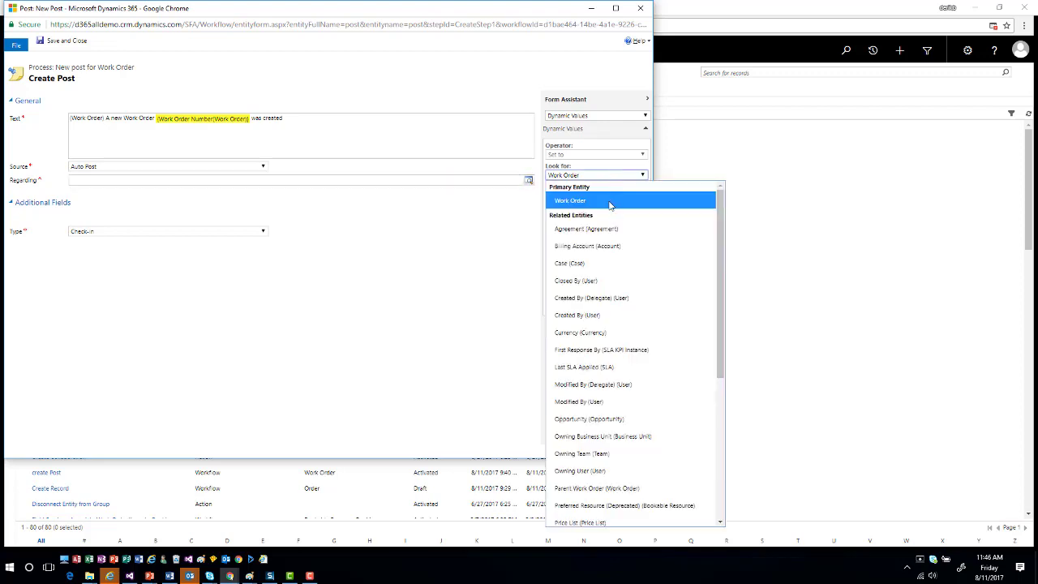
left_click(612, 202)
left_click(613, 188)
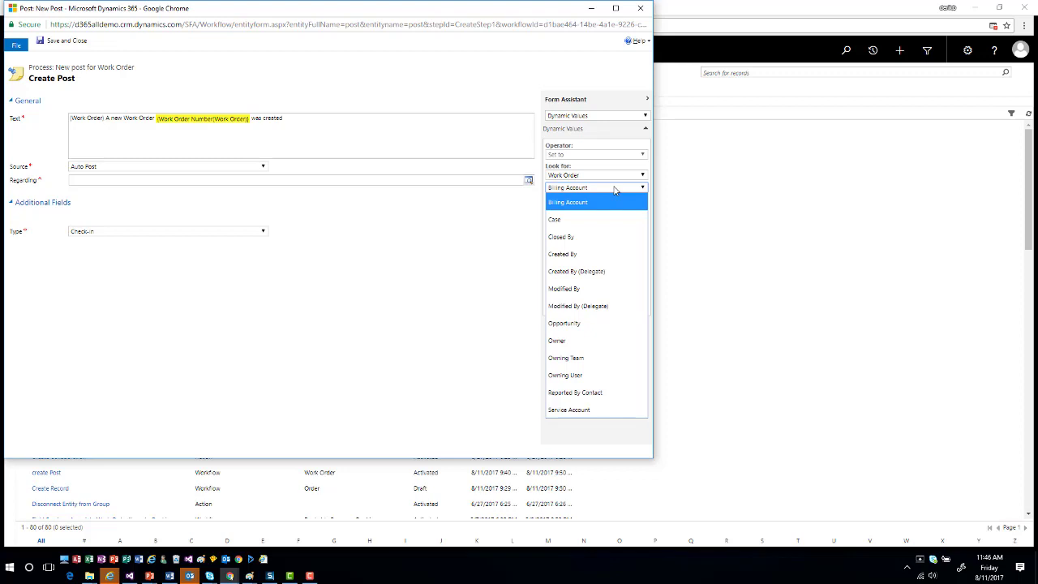
left_click(590, 411)
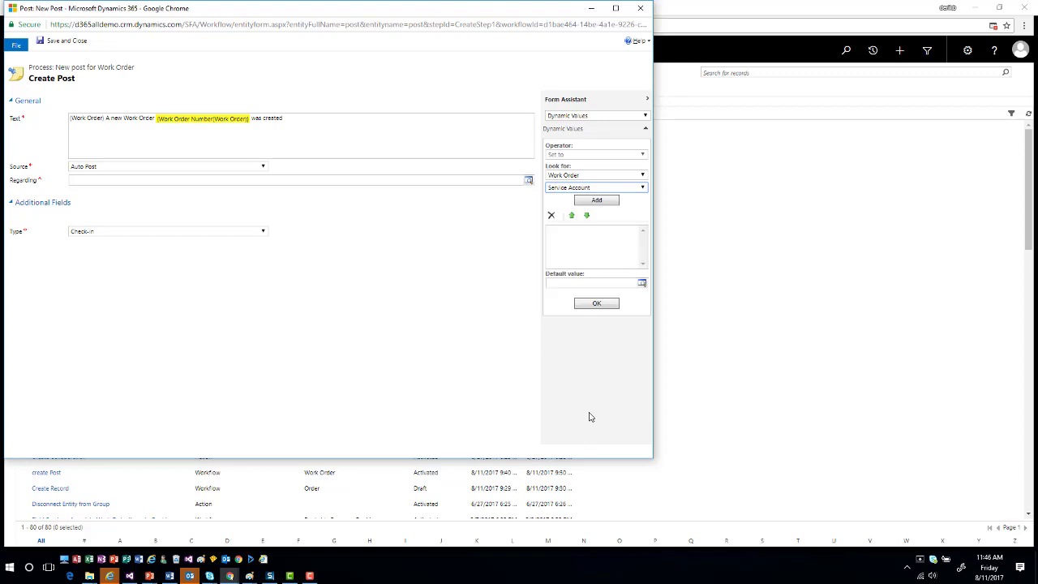
left_click(602, 203)
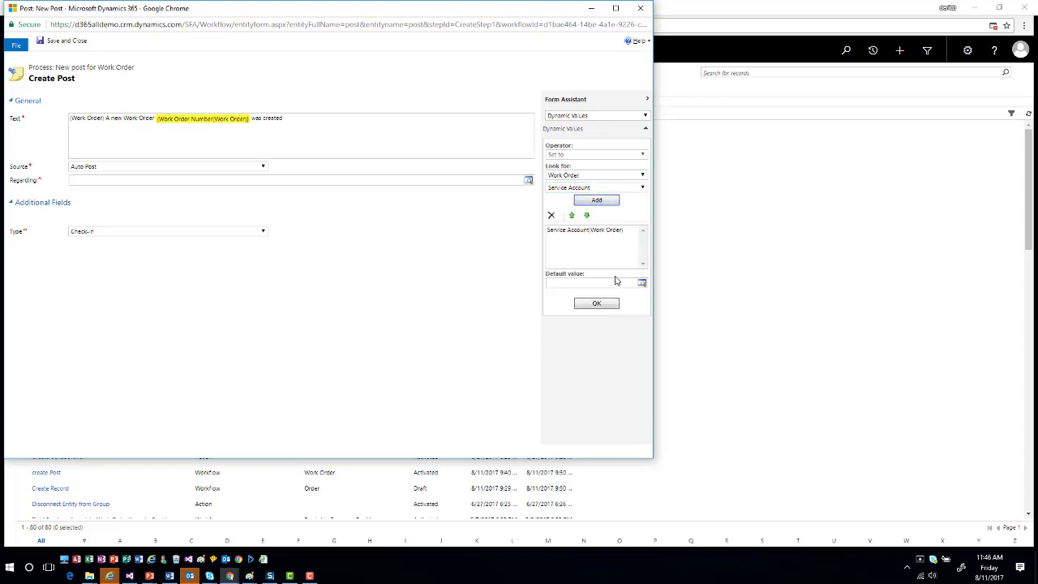
left_click(597, 306)
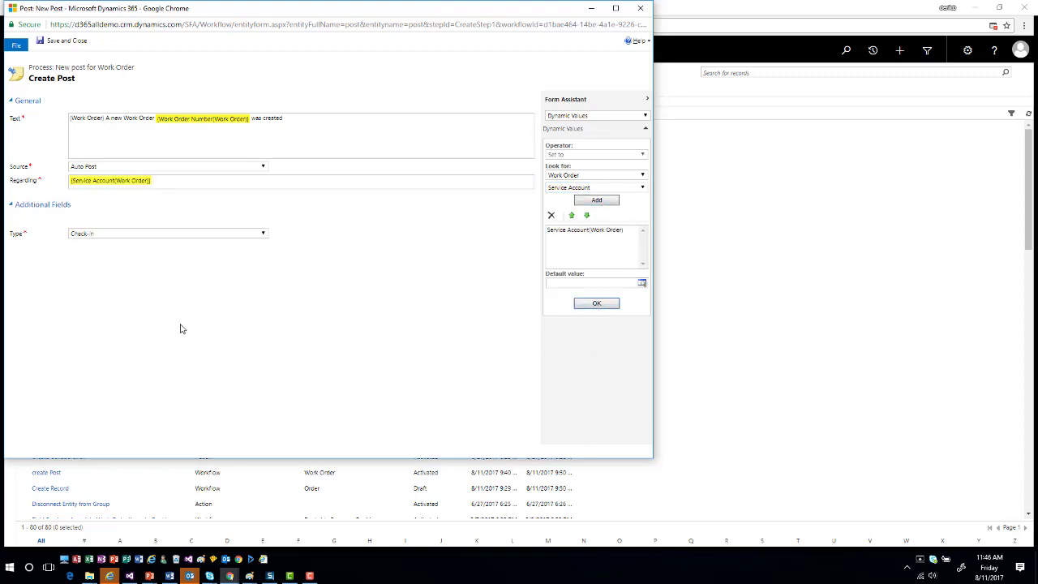
Set the post's type to Status, then save and close the Create Post step's properties
left_click(204, 234)
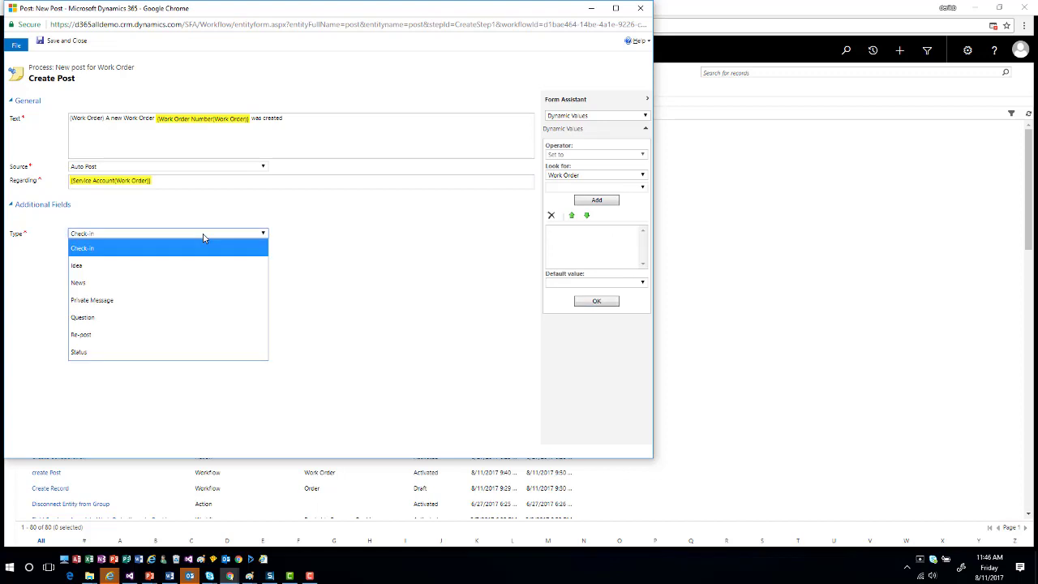
left_click(127, 352)
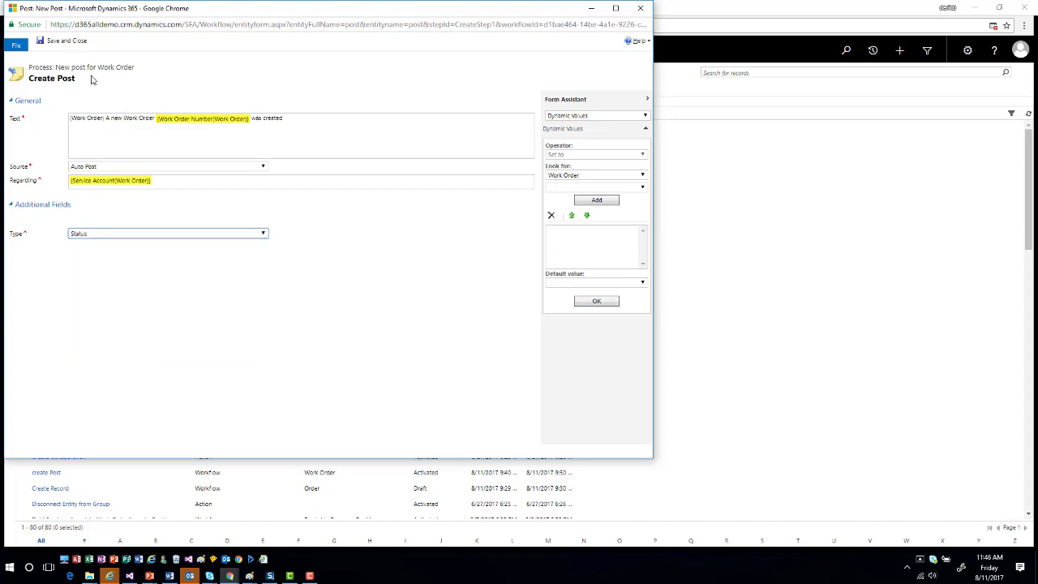
left_click(73, 43)
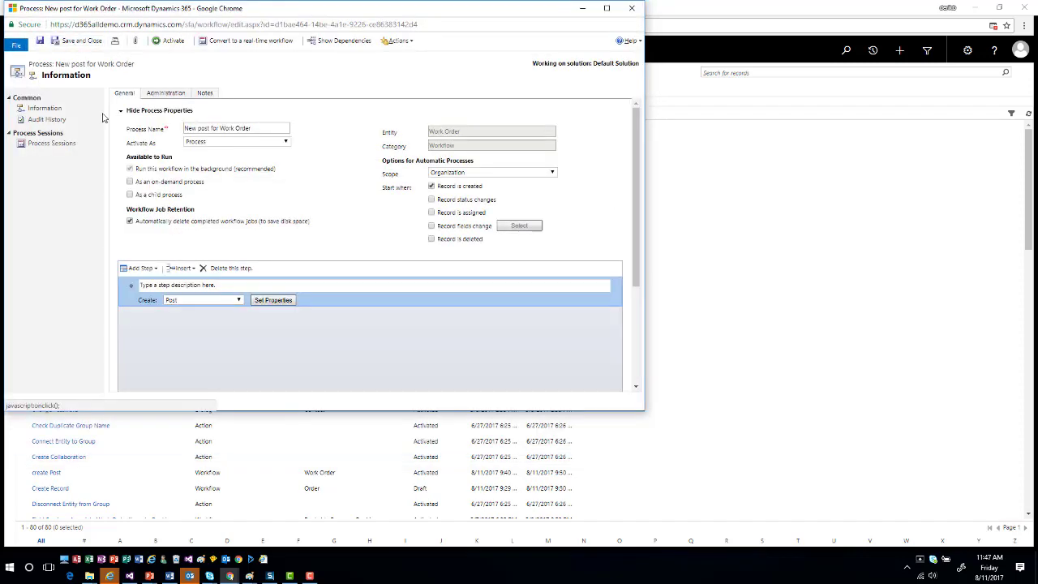
Activate the New post for Work Order workflow and close its window
left_click(168, 45)
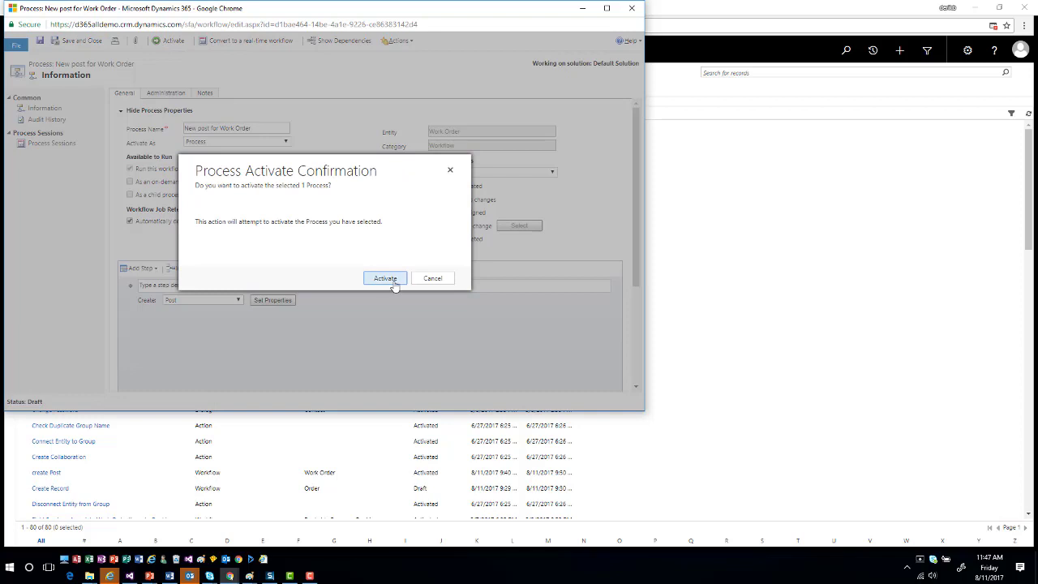
left_click(392, 280)
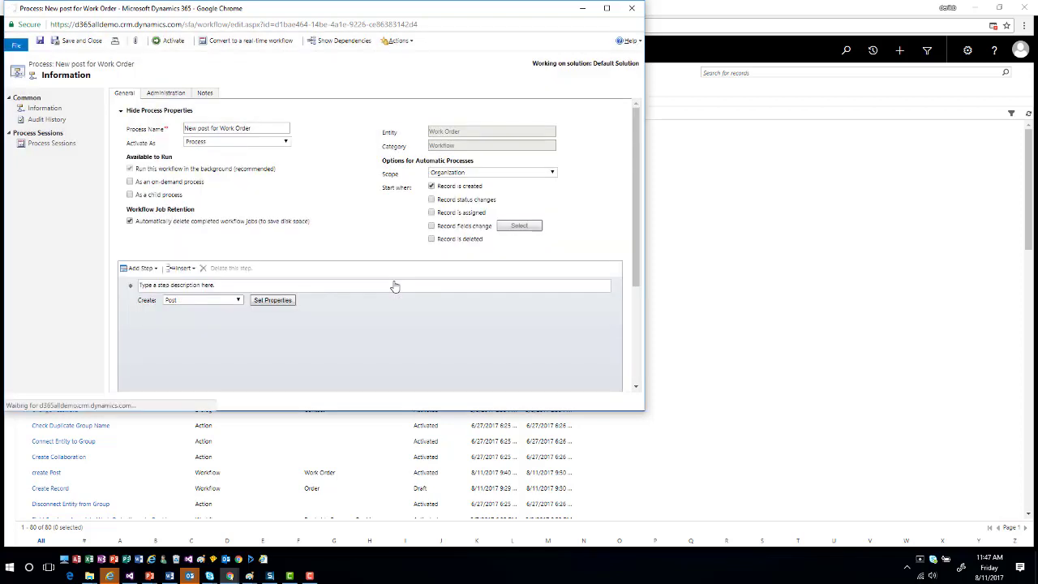
left_click(633, 10)
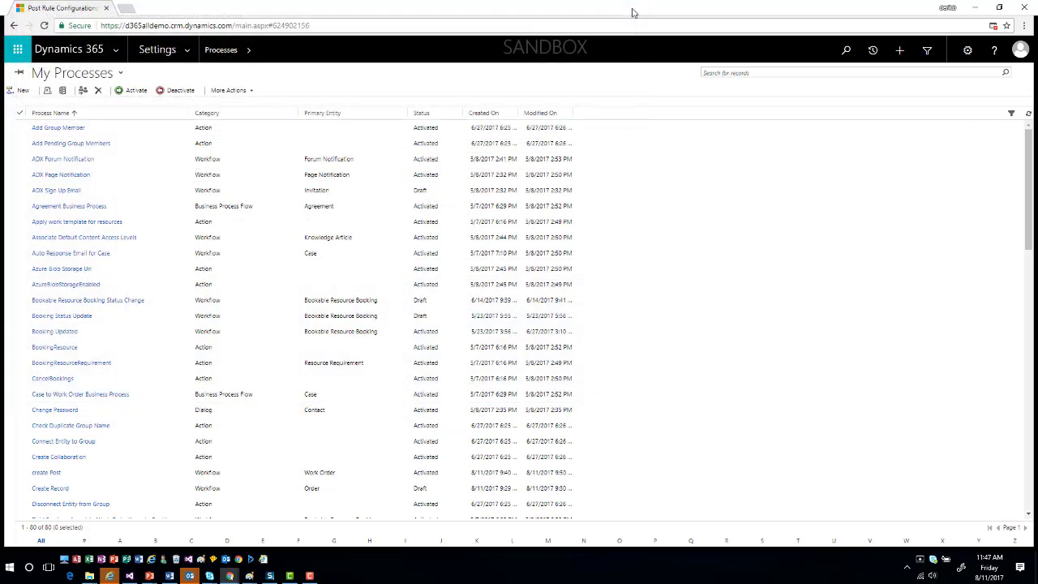
Create a new work order in the Field Service area with Alpine Ski House (sample) as the service account
left_click(190, 52)
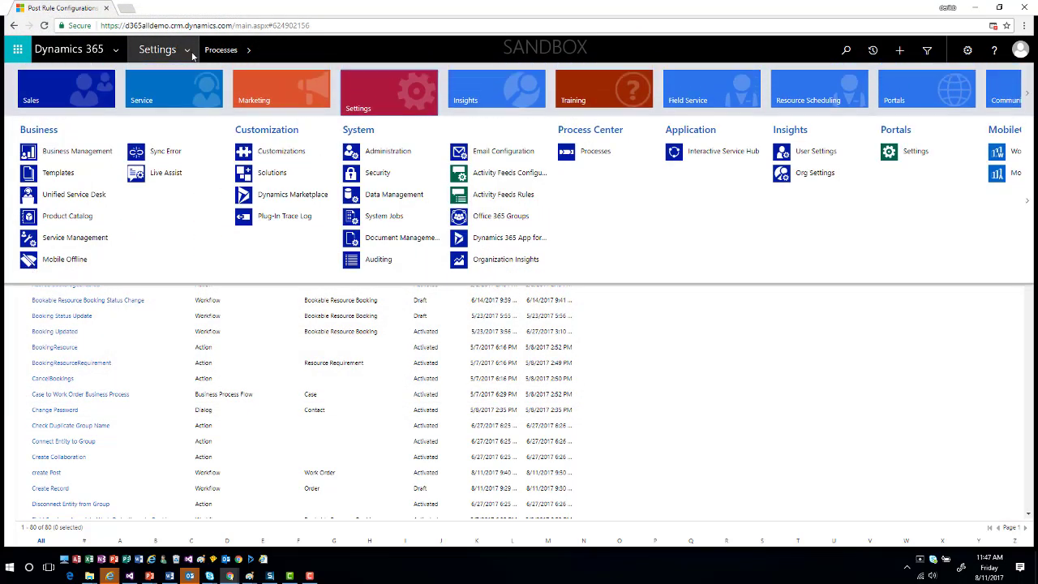
left_click(712, 91)
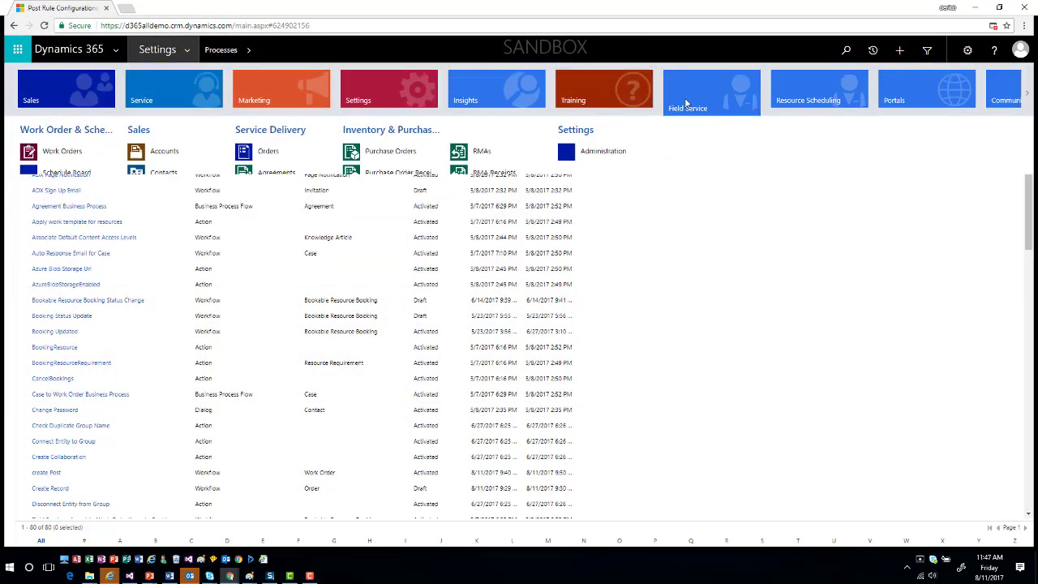
left_click(69, 157)
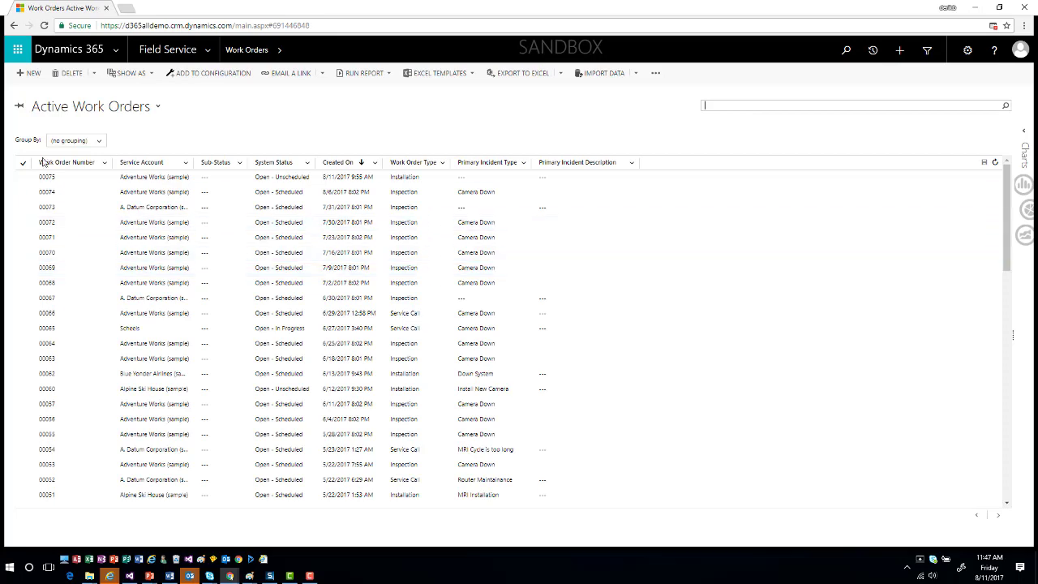
double_click(435, 281)
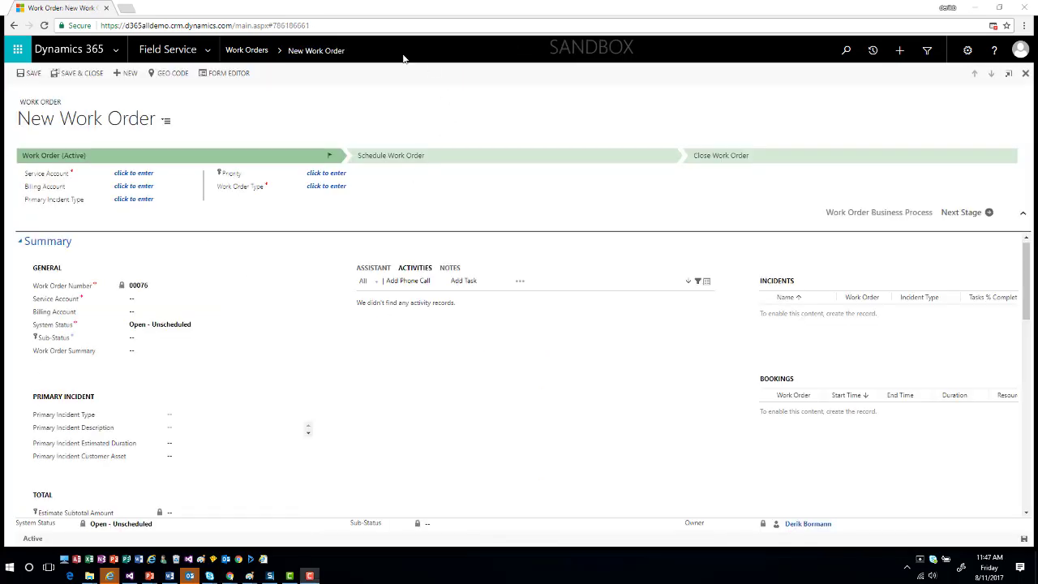
left_click(252, 299)
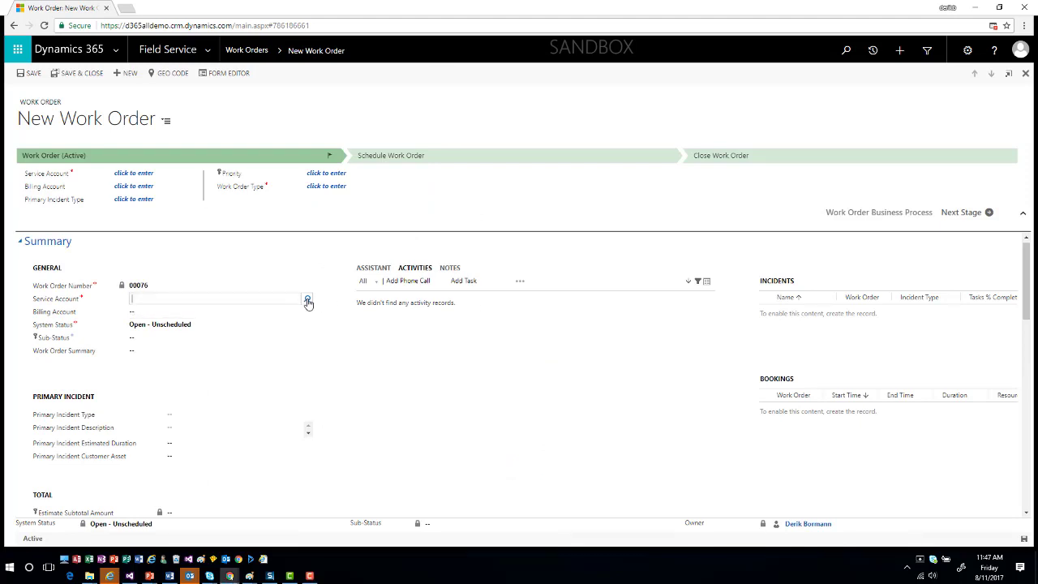
left_click(307, 299)
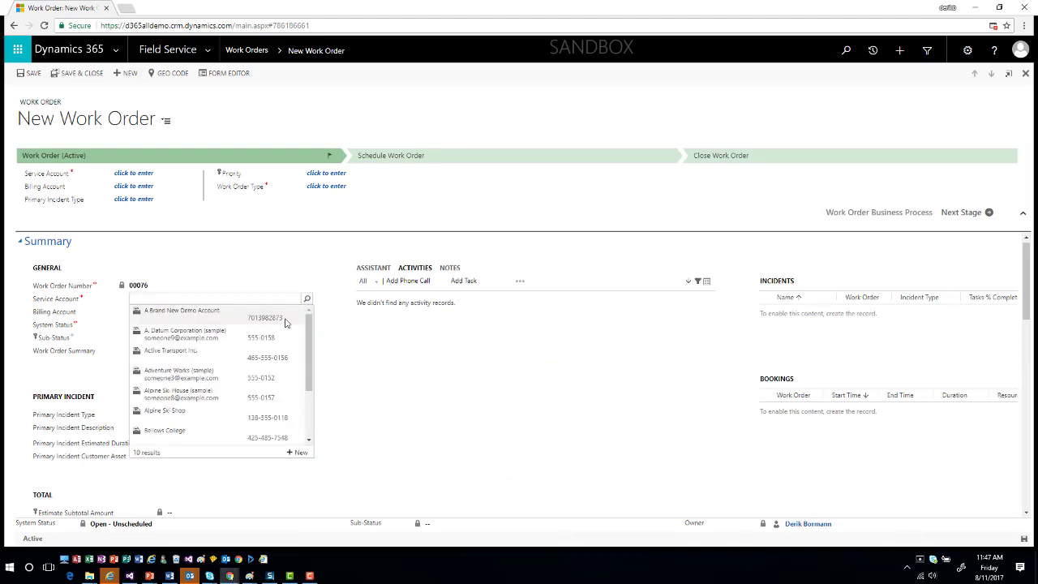
left_click(211, 396)
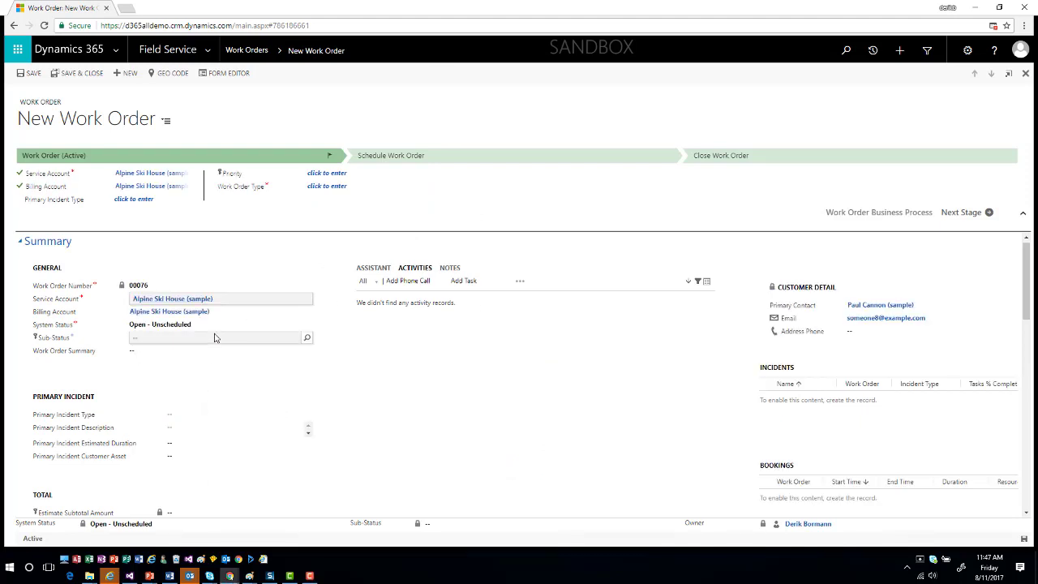
Set the work order's primary incident type to Down System
scroll(172, 369, "down", 1)
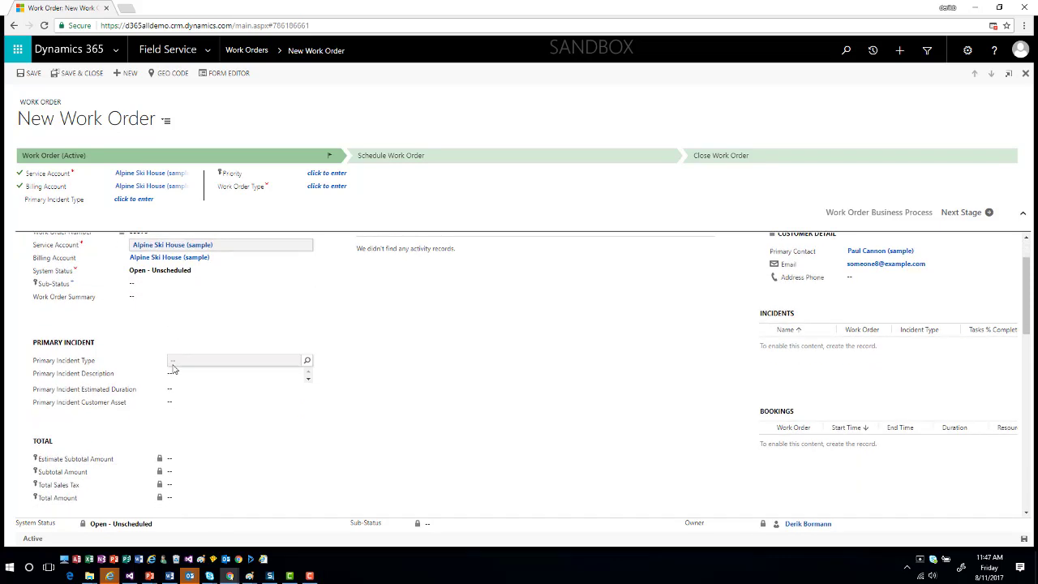
left_click(251, 362)
left_click(308, 363)
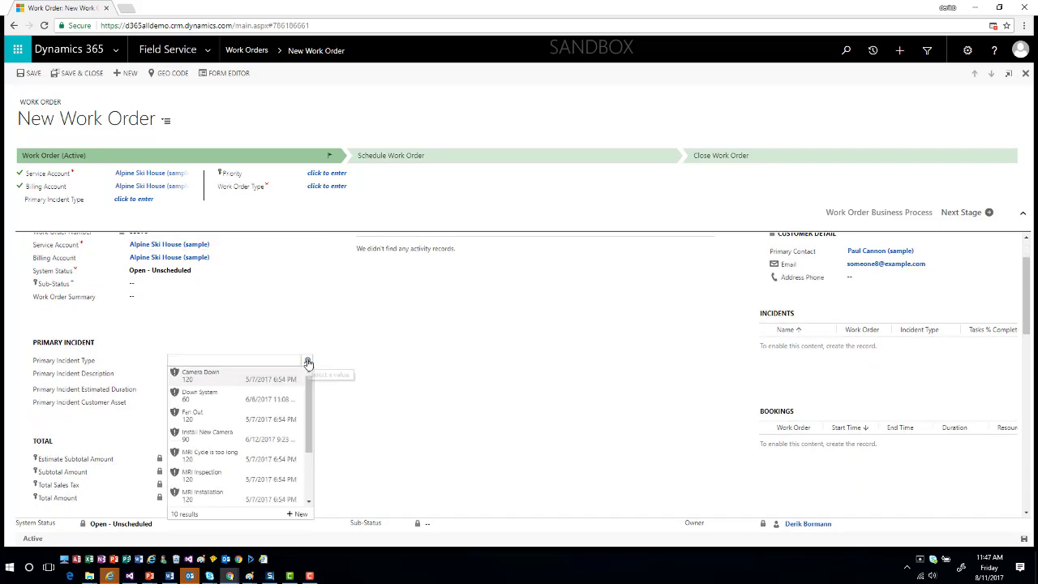
left_click(206, 392)
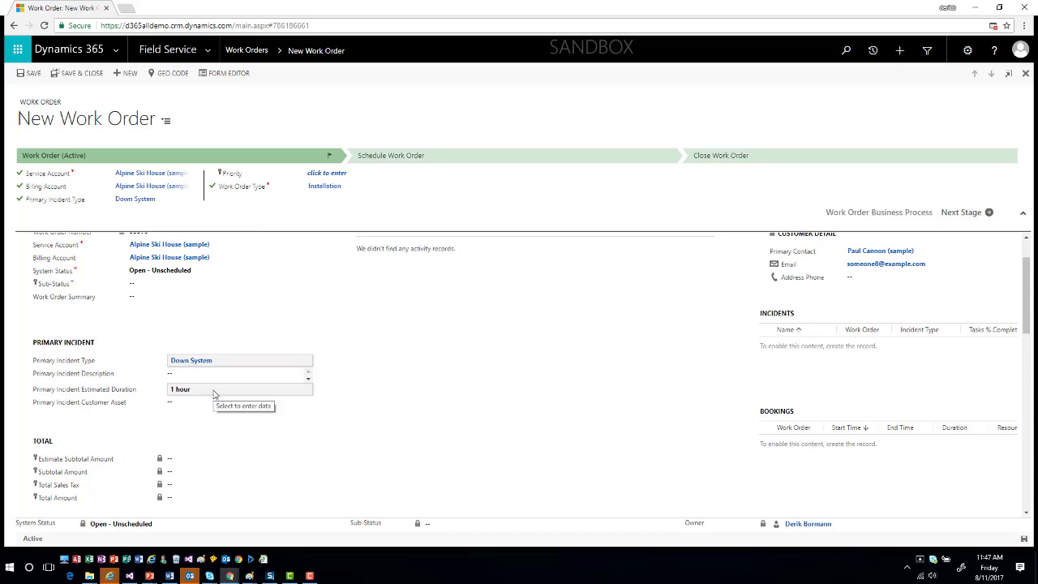
Set Taxable to No in the work order's sales tax settings, then save and close the record
scroll(213, 395, "down", 5)
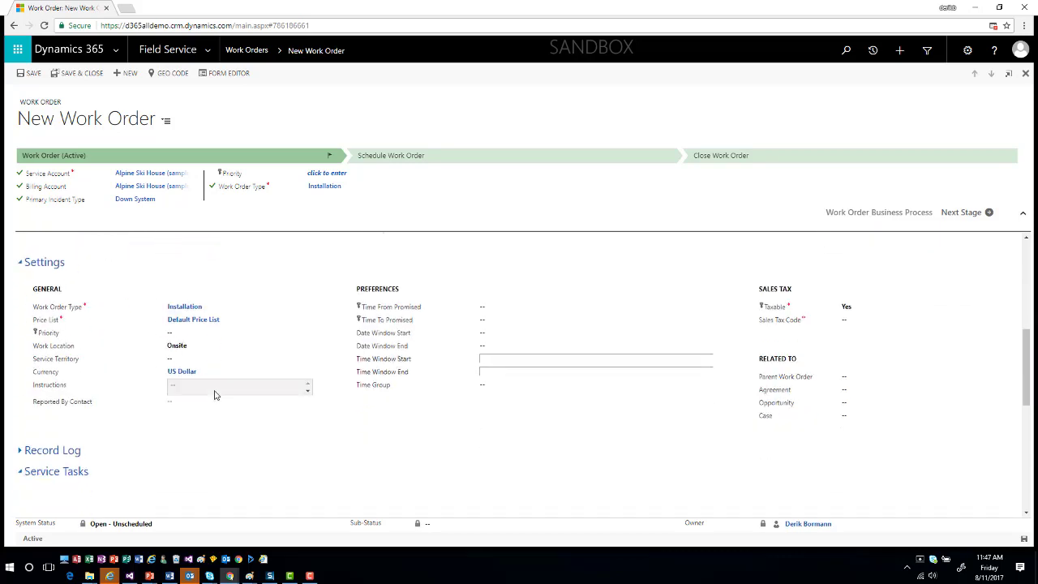
left_click(868, 308)
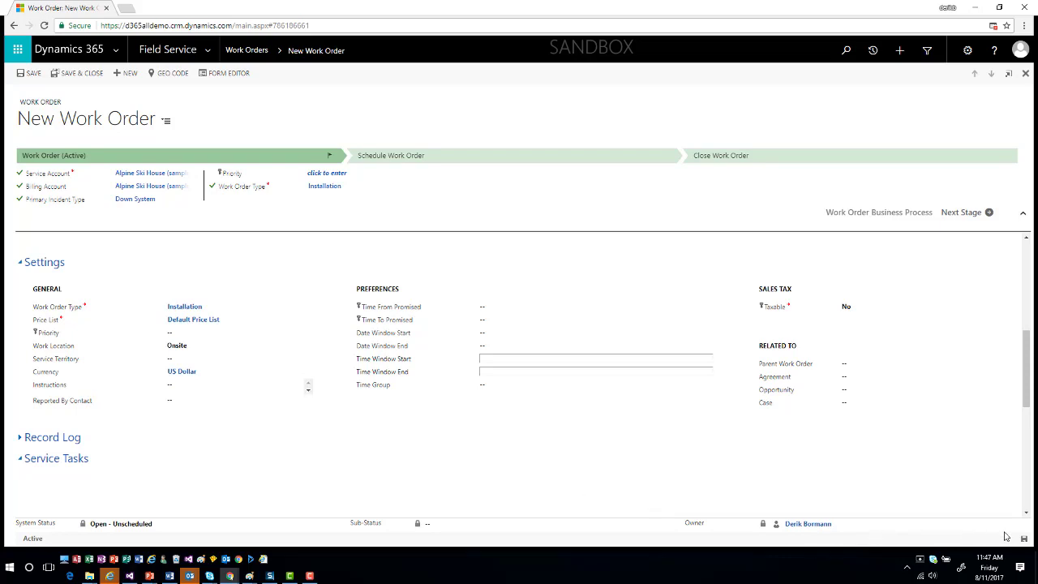
left_click(83, 74)
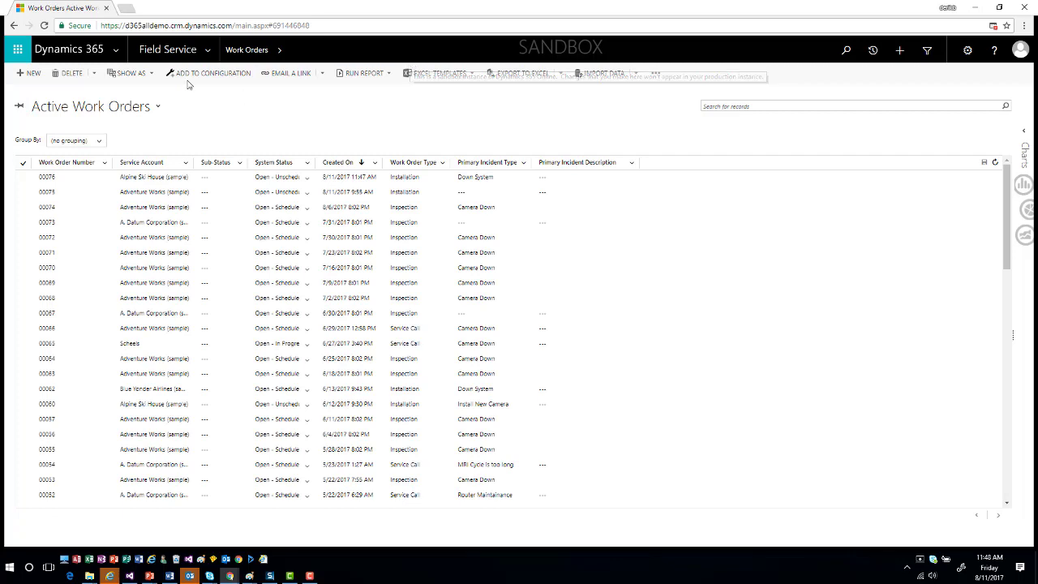
Open the Alpine Ski House (sample) account in the Sales area and examine its posts for the new work order
left_click(170, 49)
left_click(43, 84)
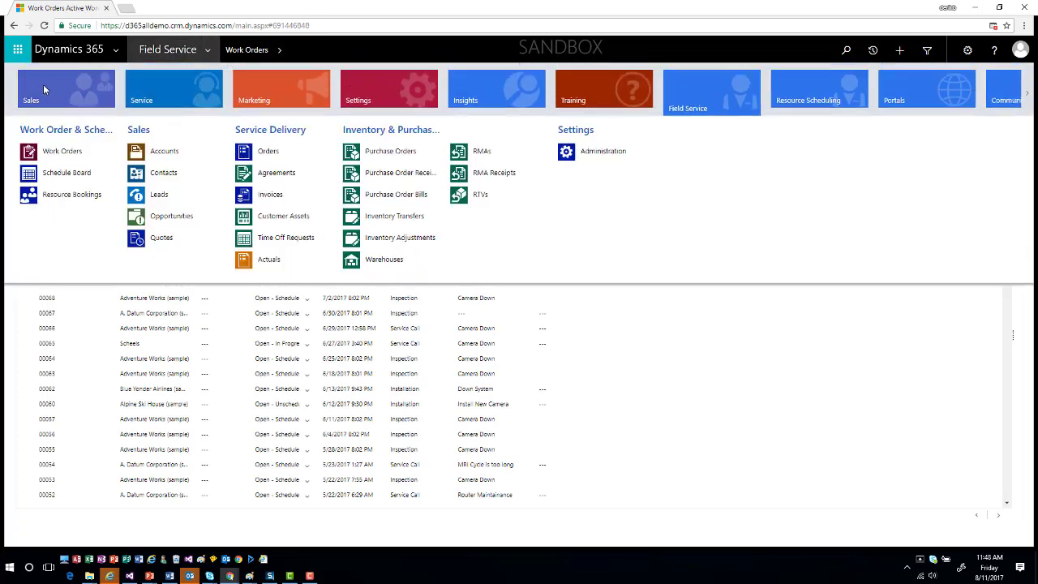
left_click(172, 153)
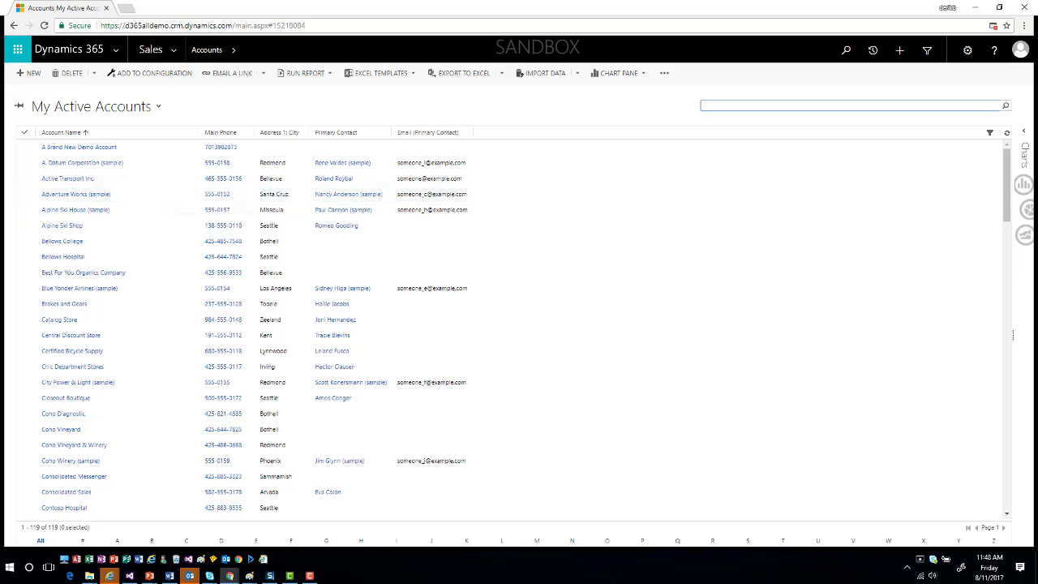
left_click(136, 211)
double_click(135, 212)
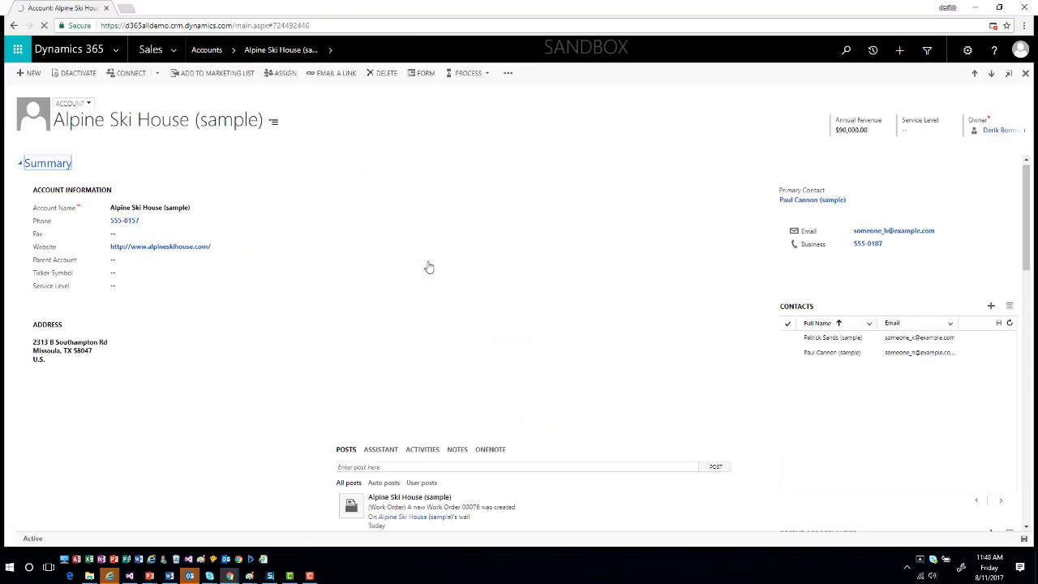
scroll(579, 435, "down", 3)
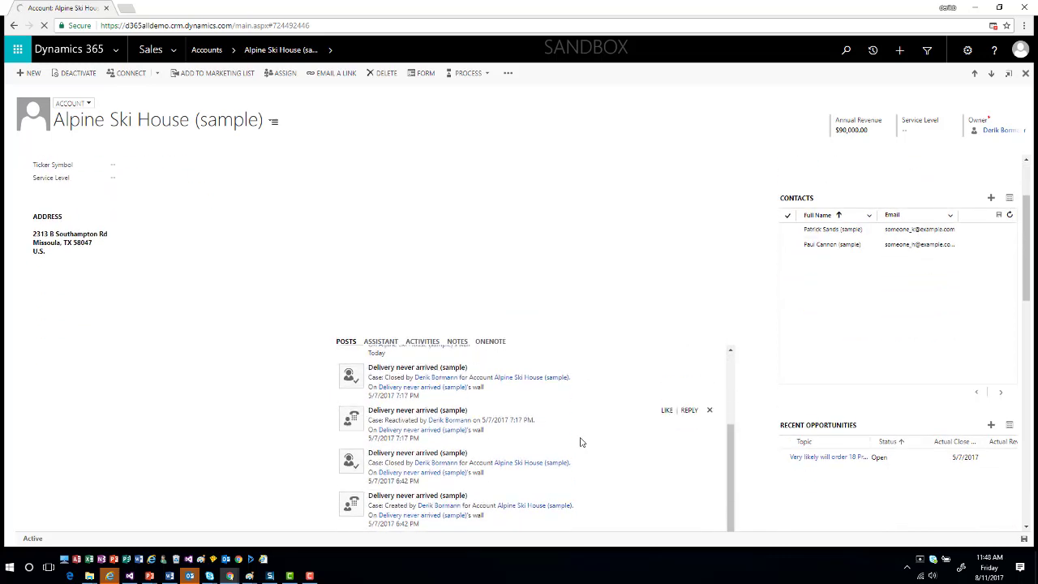
scroll(580, 442, "up", 5)
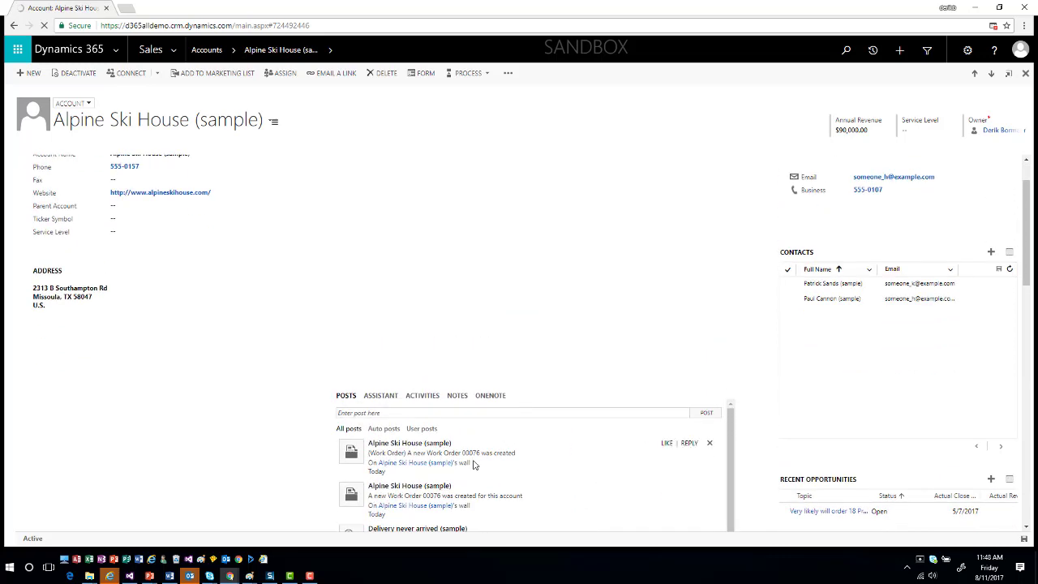